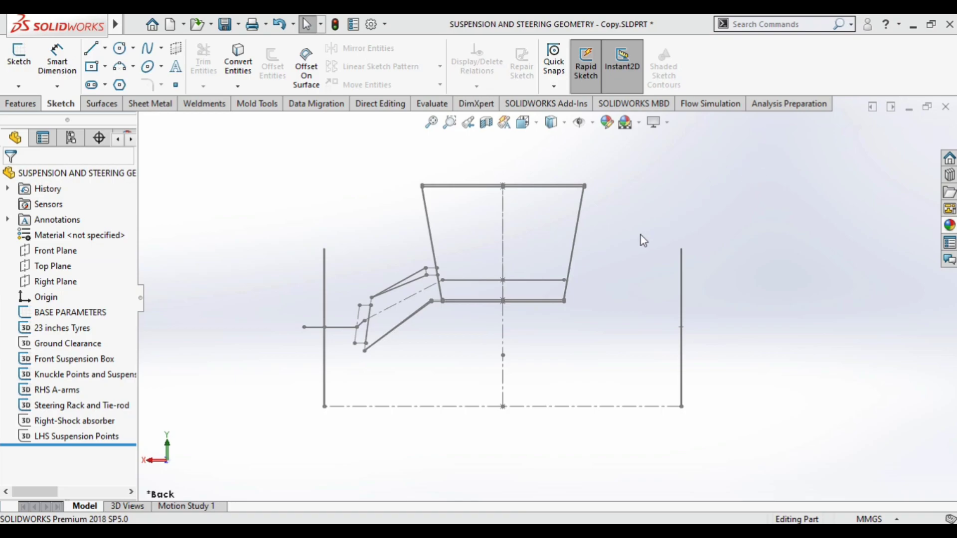
Step: Orbit the existing sketch from the left view into a perspective showing all four wheels
{"action": "left_click", "coordinate": [324, 407]}
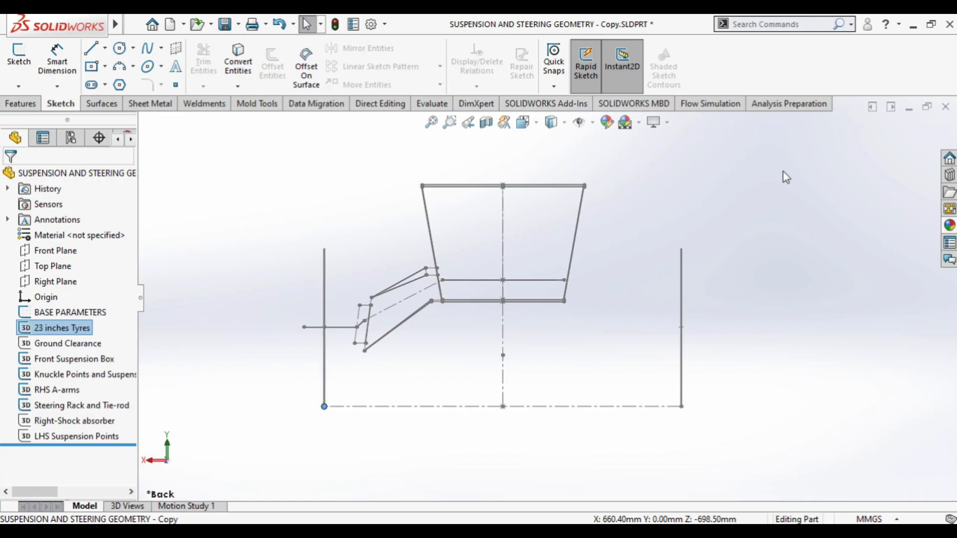
{"action": "left_click", "coordinate": [623, 316]}
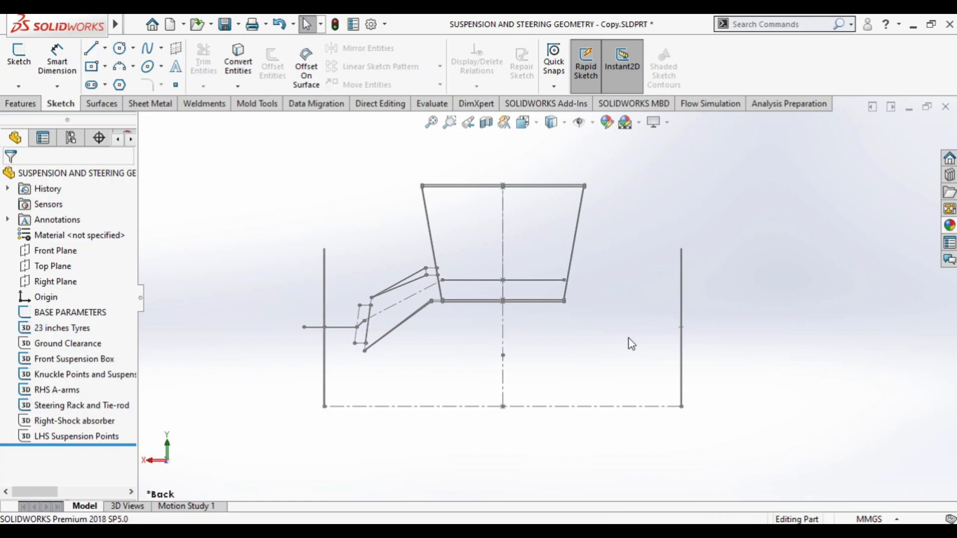
{"action": "key", "text": "ctrl+3"}
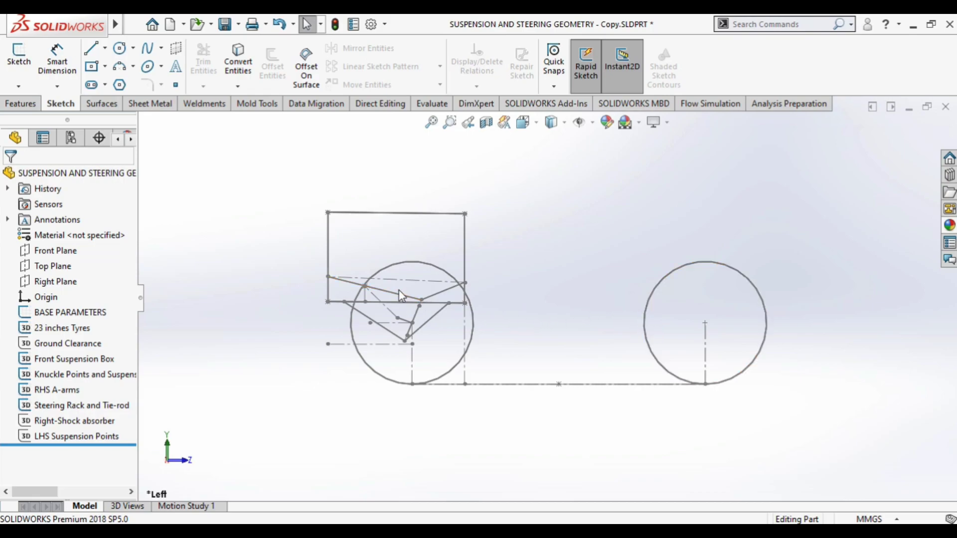
{"action": "middle_click_drag", "start_coordinate": [398, 290], "coordinate": [496, 290]}
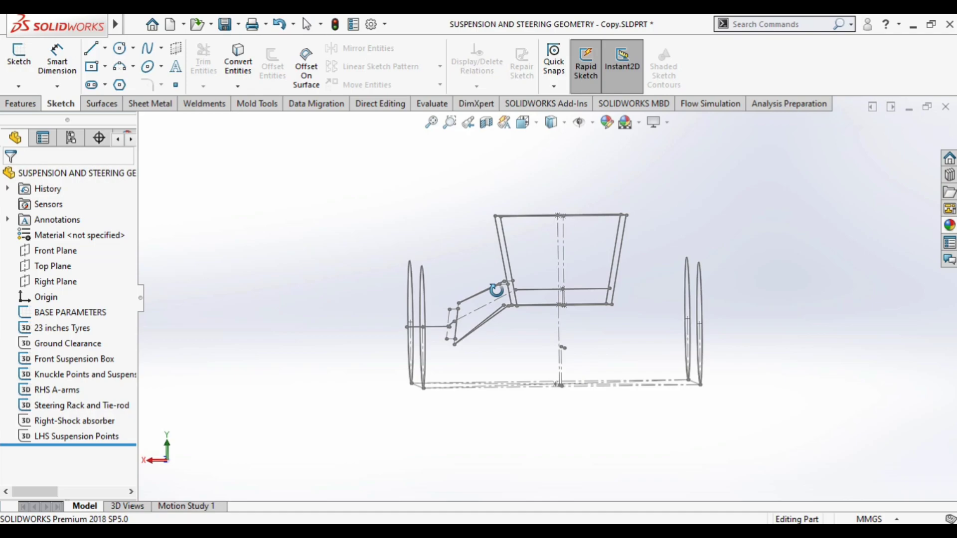
{"action": "middle_click_drag", "start_coordinate": [496, 290], "coordinate": [513, 300]}
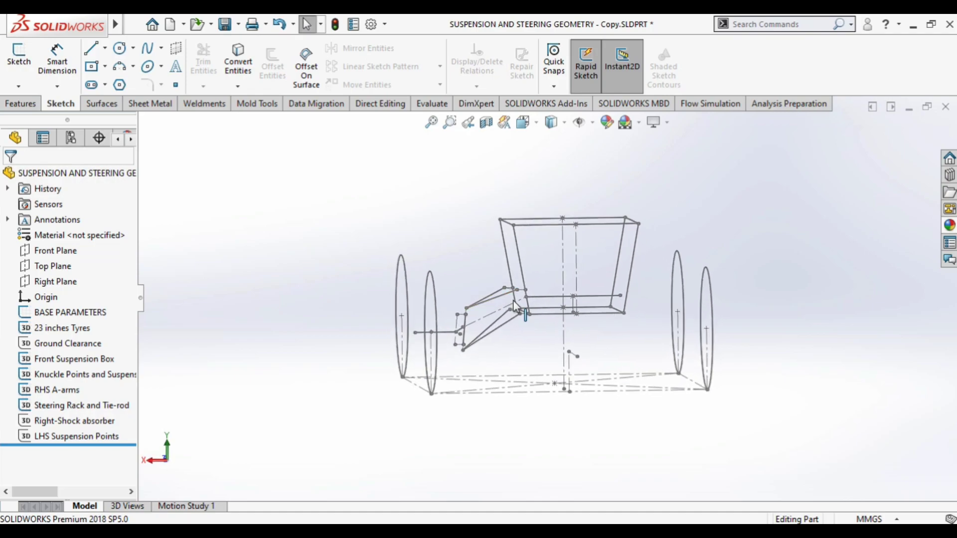
{"action": "scroll", "coordinate": [538, 291], "scroll_direction": "down", "scroll_amount": 2}
{"action": "mouse_move", "coordinate": [555, 273]}
{"action": "middle_mouse_down"}
{"action": "mouse_move", "coordinate": [551, 309]}
{"action": "mouse_move", "coordinate": [537, 268]}
{"action": "mouse_move", "coordinate": [527, 284]}
{"action": "middle_mouse_up"}
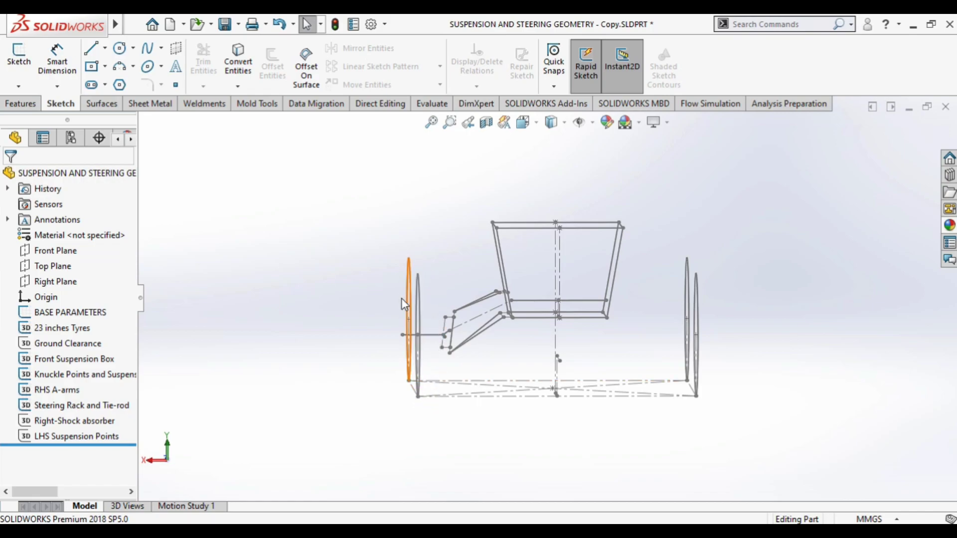
{"action": "mouse_move", "coordinate": [445, 299]}
{"action": "middle_mouse_down"}
{"action": "mouse_move", "coordinate": [633, 380]}
{"action": "mouse_move", "coordinate": [645, 288]}
{"action": "mouse_move", "coordinate": [544, 401]}
{"action": "mouse_move", "coordinate": [504, 327]}
{"action": "mouse_move", "coordinate": [516, 282]}
{"action": "mouse_move", "coordinate": [472, 396]}
{"action": "mouse_move", "coordinate": [597, 420]}
{"action": "mouse_move", "coordinate": [632, 394]}
{"action": "mouse_move", "coordinate": [644, 402]}
{"action": "middle_mouse_up"}
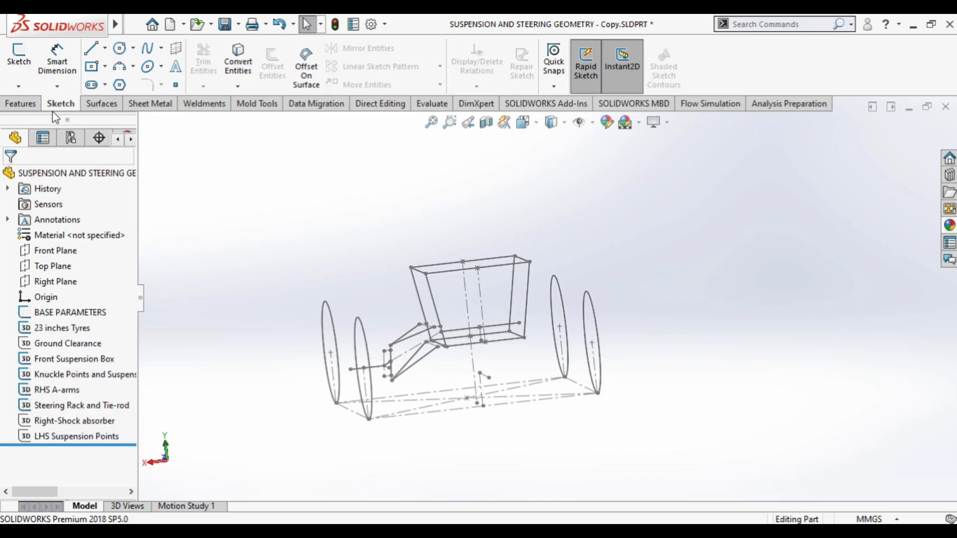
Step: Start a 3D sketch and draw a centerline from the upper A-arm joint into the suspension box
{"action": "left_click", "coordinate": [25, 87]}
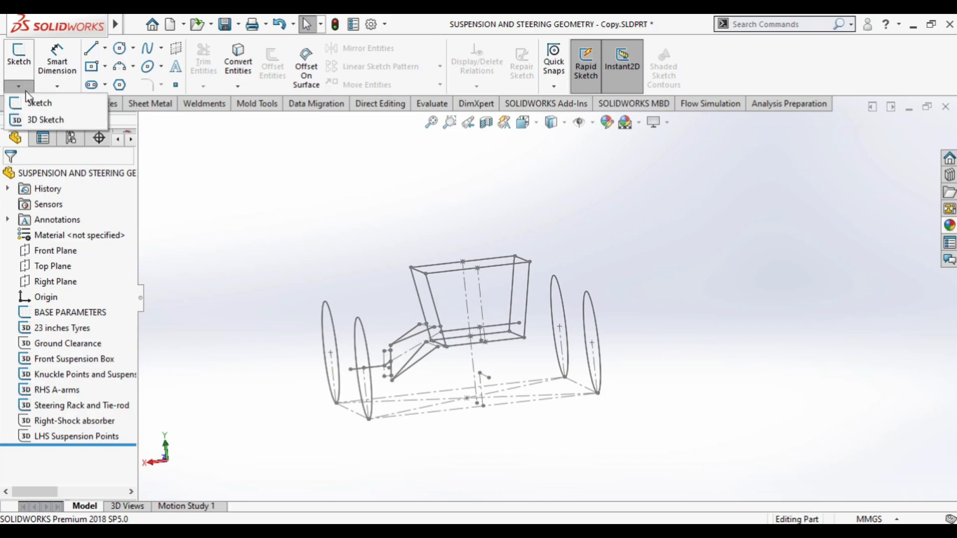
{"action": "left_click", "coordinate": [39, 121]}
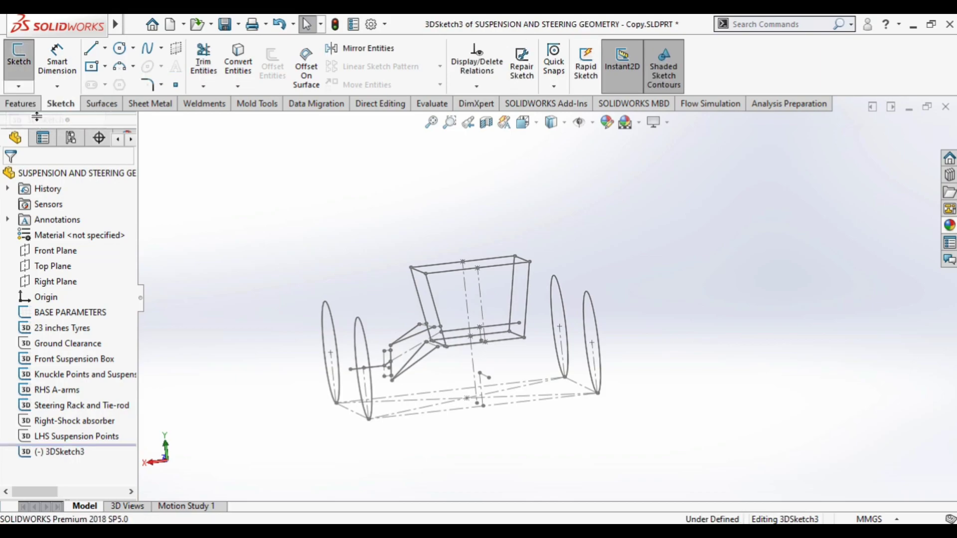
{"action": "left_click", "coordinate": [104, 48]}
{"action": "left_click", "coordinate": [127, 82]}
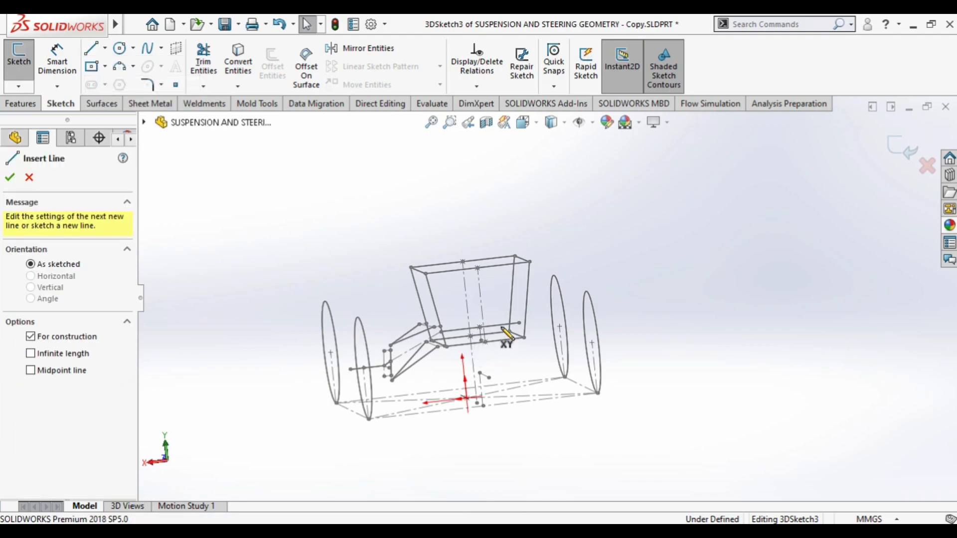
{"action": "scroll", "coordinate": [466, 346], "scroll_direction": "down", "scroll_amount": 1}
{"action": "scroll", "coordinate": [456, 341], "scroll_direction": "down", "scroll_amount": 3}
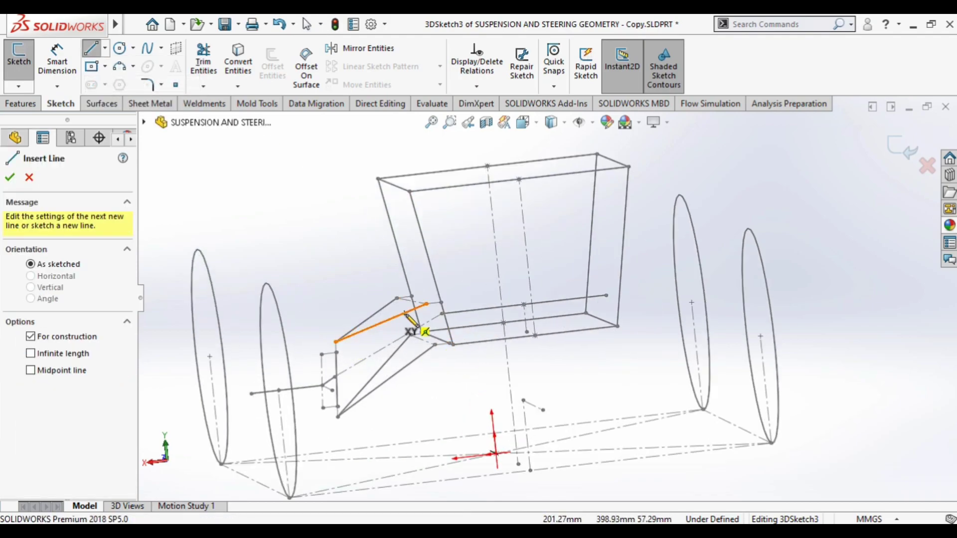
{"action": "middle_click_drag", "start_coordinate": [415, 321], "coordinate": [427, 289], "text": "ctrl"}
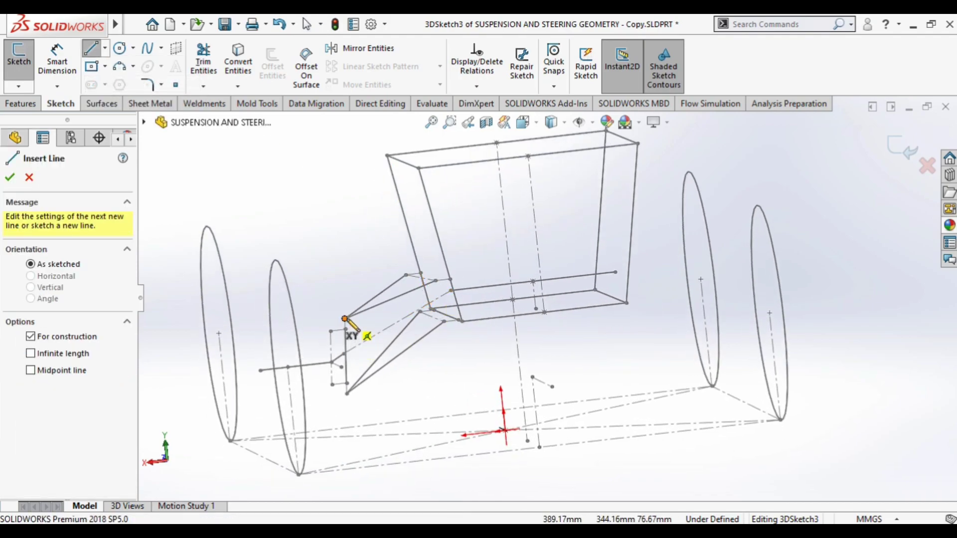
{"action": "left_click", "coordinate": [344, 319]}
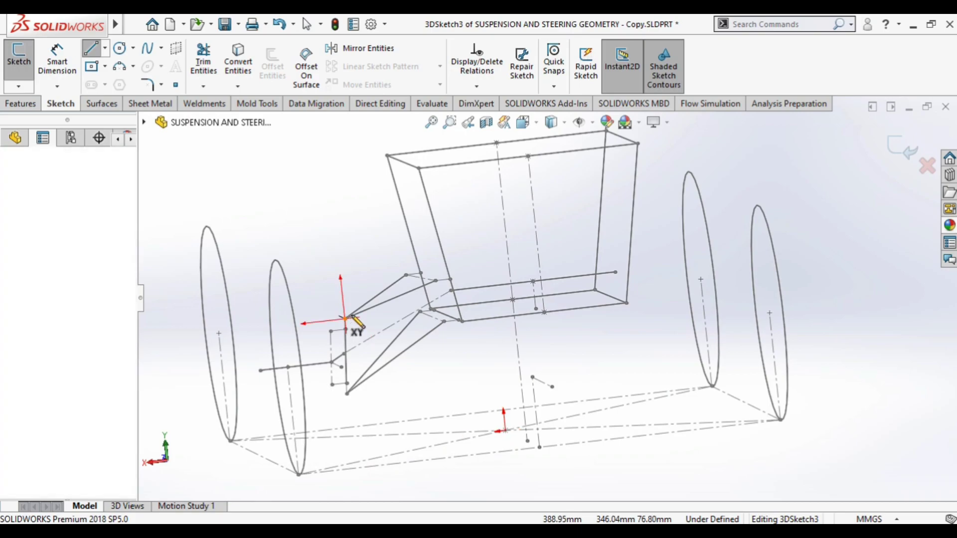
{"action": "left_click", "coordinate": [566, 203]}
{"action": "middle_click_drag", "start_coordinate": [487, 295], "coordinate": [523, 284]}
{"action": "key", "text": "Escape"}
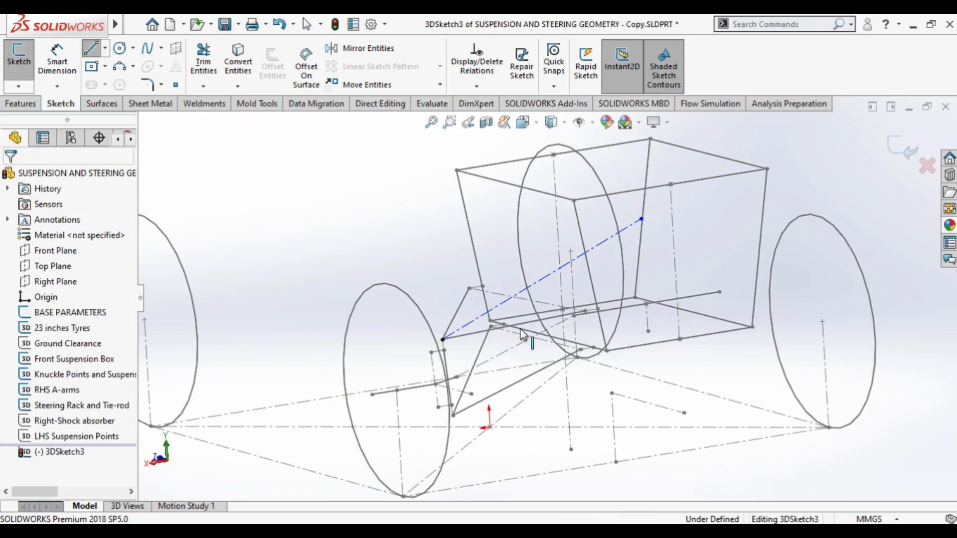
{"action": "mouse_move", "coordinate": [635, 243]}
{"action": "middle_mouse_down"}
{"action": "mouse_move", "coordinate": [632, 256]}
{"action": "mouse_move", "coordinate": [429, 289]}
{"action": "mouse_move", "coordinate": [560, 271]}
{"action": "mouse_move", "coordinate": [551, 316]}
{"action": "mouse_move", "coordinate": [587, 334]}
{"action": "mouse_move", "coordinate": [230, 364]}
{"action": "middle_mouse_up"}
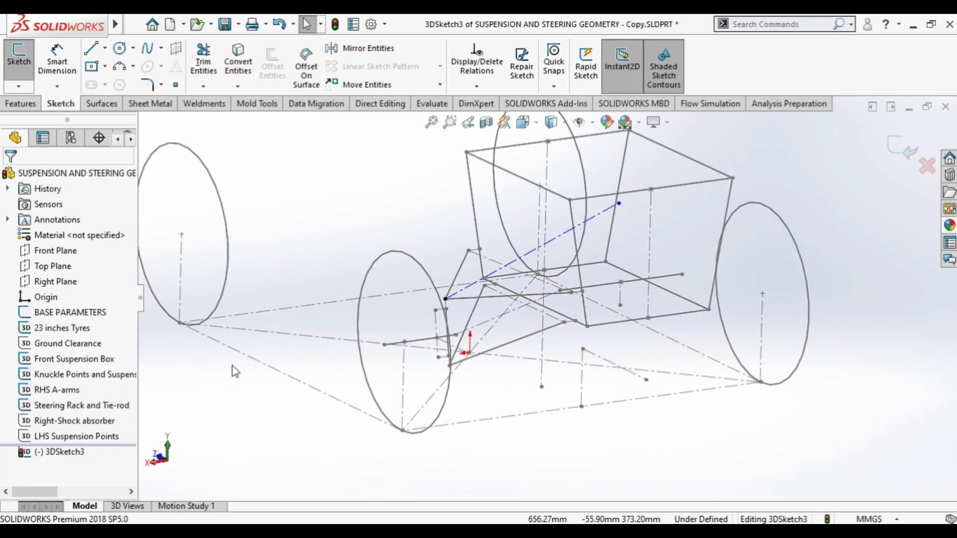
Step: Hide the 23 inches Tyres sketch using its FeatureManager context menu
{"action": "right_click", "coordinate": [94, 349]}
{"action": "left_click", "coordinate": [103, 285]}
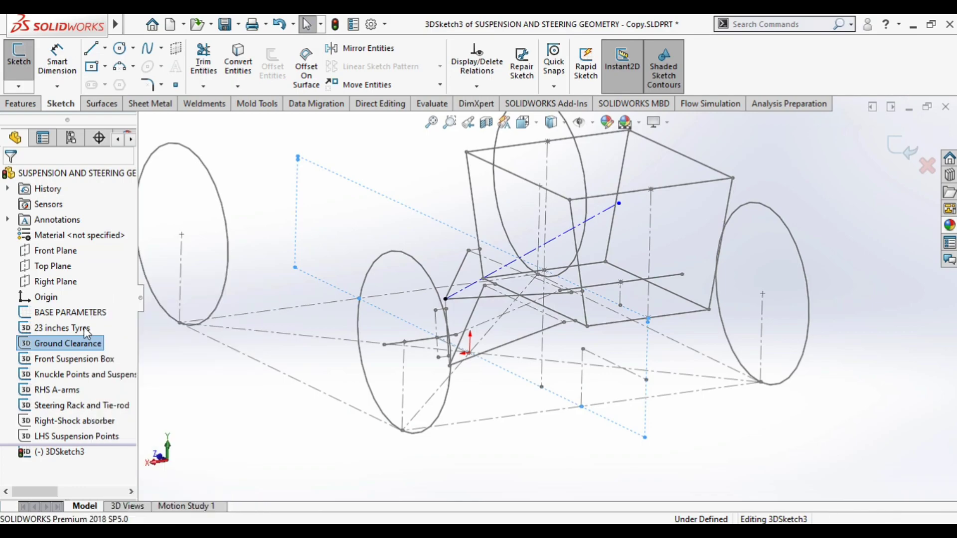
{"action": "left_click", "coordinate": [75, 333]}
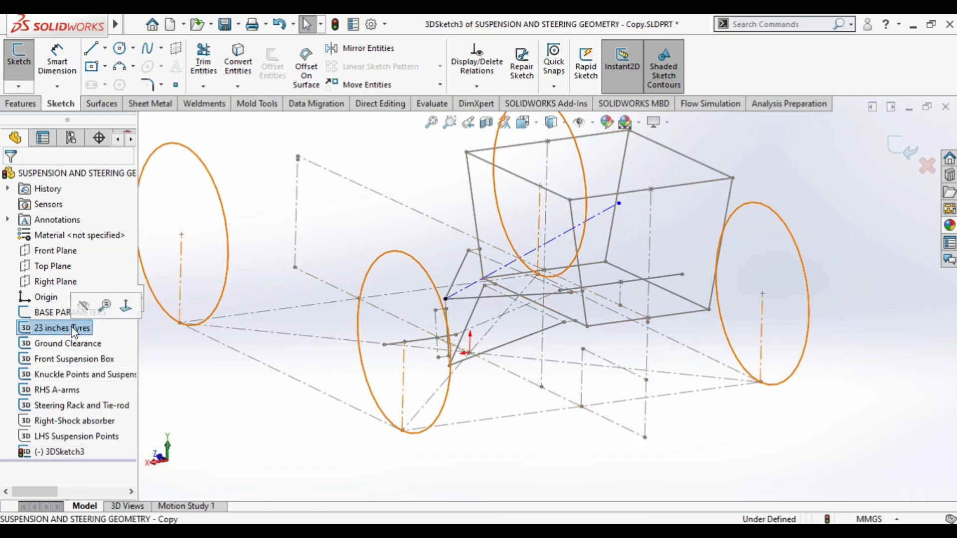
{"action": "right_click", "coordinate": [73, 332]}
{"action": "left_click", "coordinate": [84, 306]}
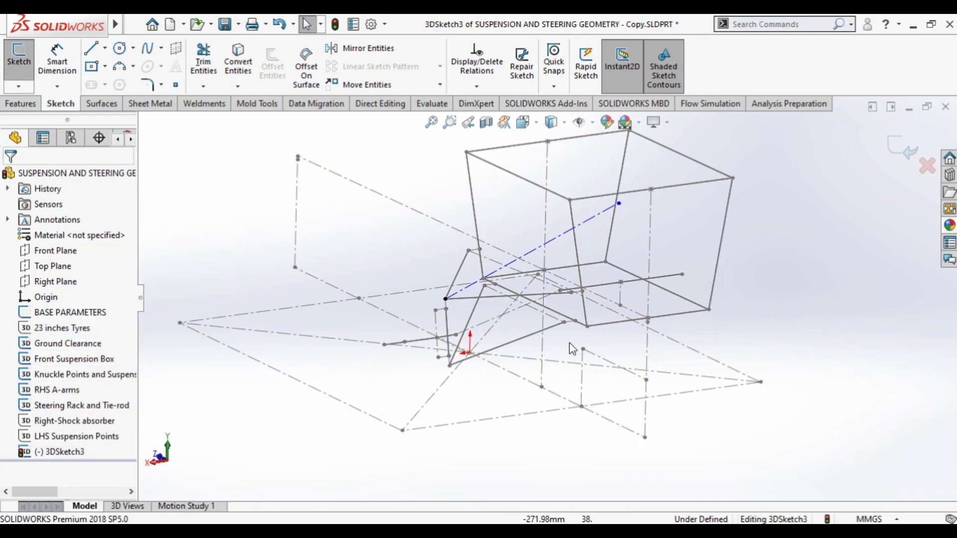
Step: Select the new centerline to show its properties: under defined, no relations, about 676 mm
{"action": "middle_click_drag", "start_coordinate": [569, 343], "coordinate": [512, 261]}
{"action": "scroll", "coordinate": [501, 225], "scroll_direction": "down", "scroll_amount": 5}
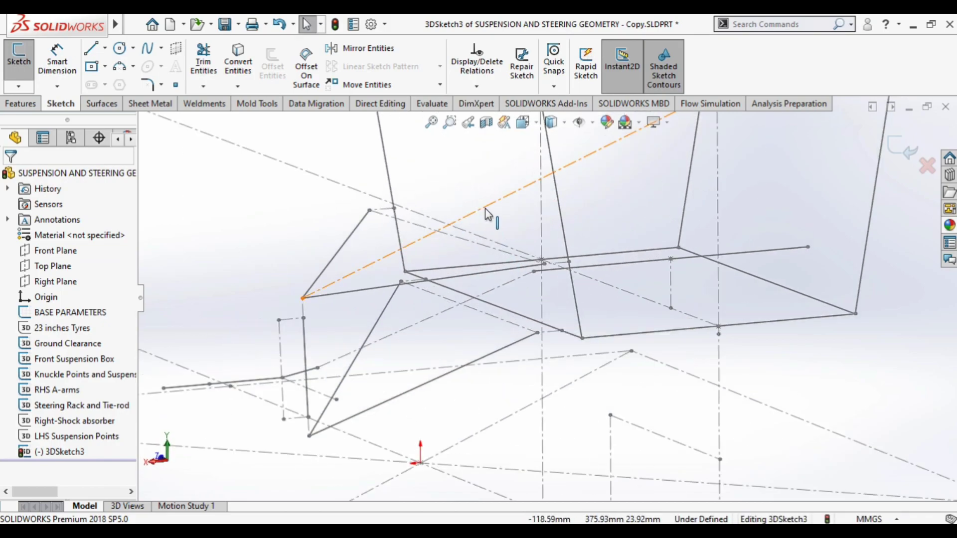
{"action": "left_click", "coordinate": [486, 210]}
{"action": "scroll", "coordinate": [496, 233], "scroll_direction": "up", "scroll_amount": 3}
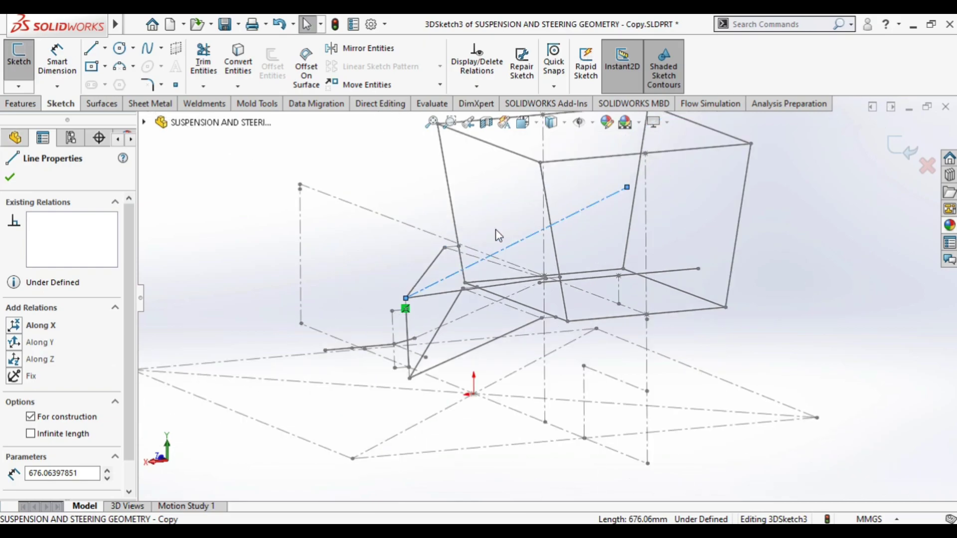
{"action": "middle_click_drag", "start_coordinate": [495, 234], "coordinate": [464, 265], "text": "ctrl"}
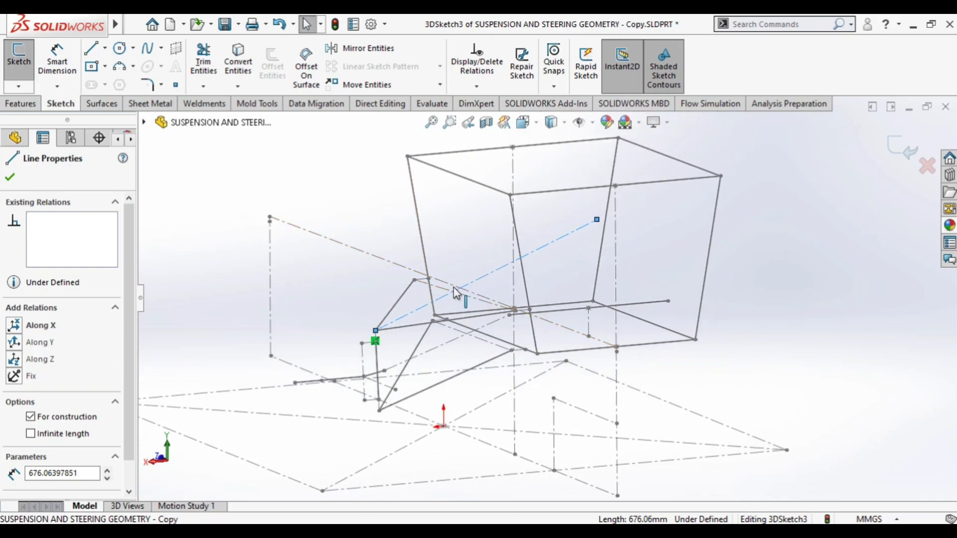
{"action": "mouse_move", "coordinate": [454, 293]}
{"action": "middle_mouse_down"}
{"action": "mouse_move", "coordinate": [443, 294]}
{"action": "mouse_move", "coordinate": [462, 313]}
{"action": "middle_mouse_up"}
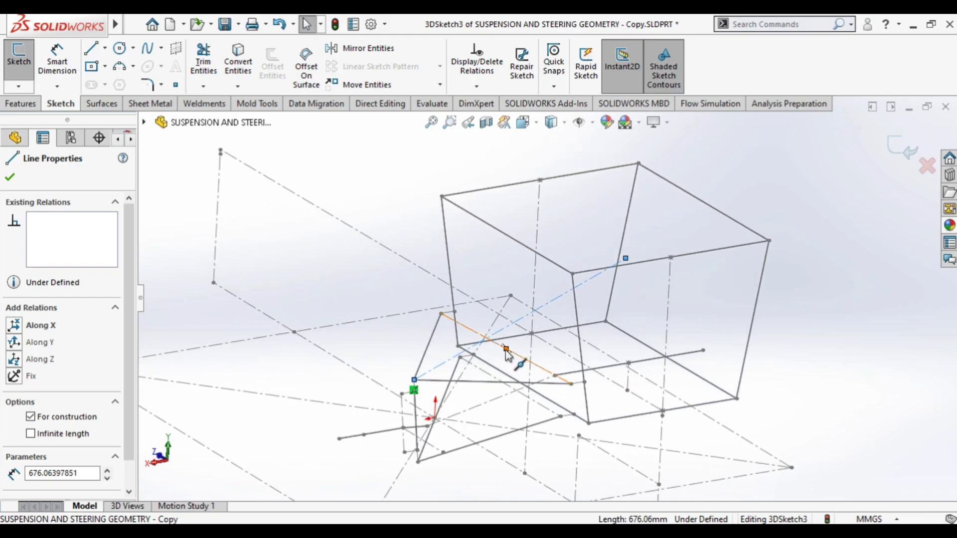
Step: Place the sketch point on the centerline, then select the suspension box and RHS A-arm lines
{"action": "left_click", "coordinate": [506, 350], "text": "ctrl"}
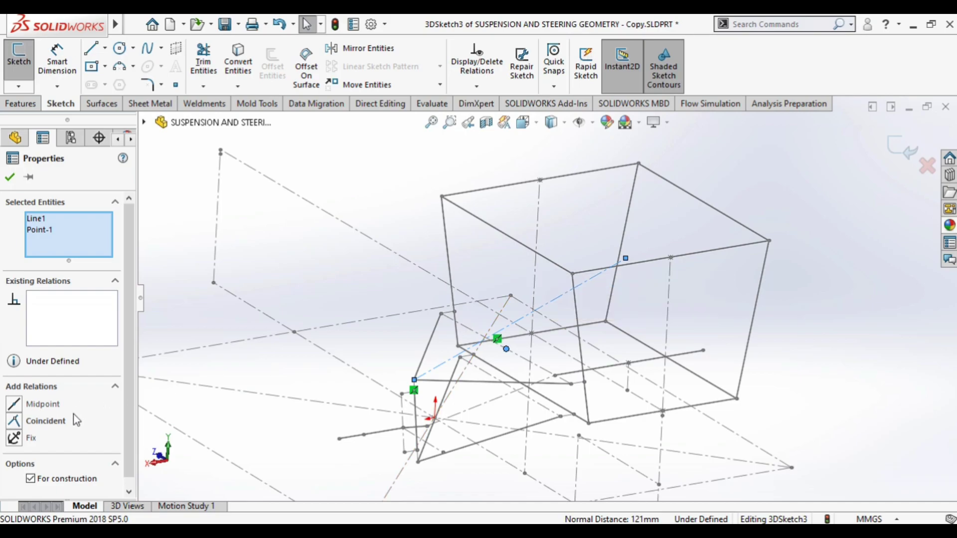
{"action": "left_click", "coordinate": [45, 421]}
{"action": "left_click", "coordinate": [277, 277]}
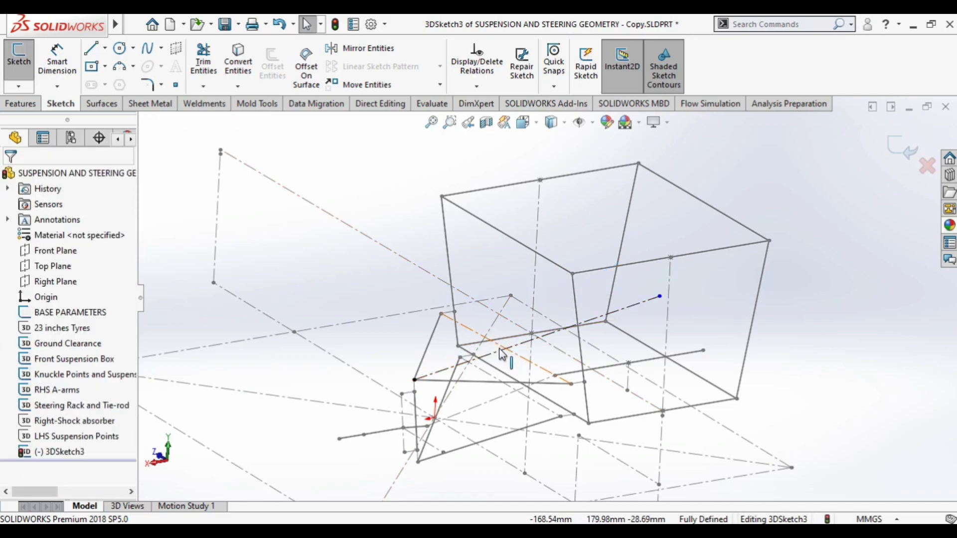
{"action": "left_click", "coordinate": [500, 348]}
{"action": "scroll", "coordinate": [507, 350], "scroll_direction": "down", "scroll_amount": 2}
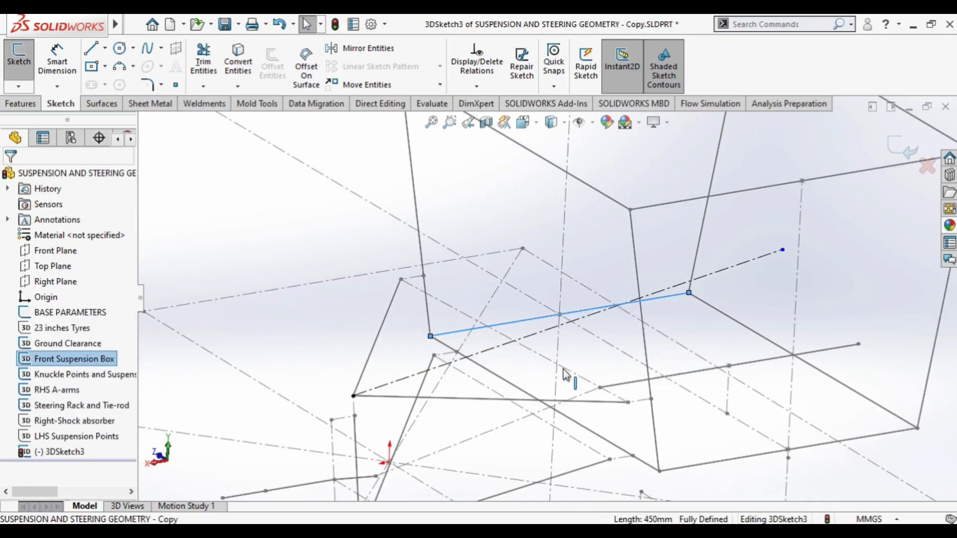
{"action": "left_click", "coordinate": [570, 387]}
{"action": "mouse_move", "coordinate": [545, 364]}
{"action": "middle_mouse_down"}
{"action": "mouse_move", "coordinate": [242, 333]}
{"action": "mouse_move", "coordinate": [454, 299]}
{"action": "middle_mouse_up"}
{"action": "scroll", "coordinate": [371, 263], "scroll_direction": "down", "scroll_amount": 2}
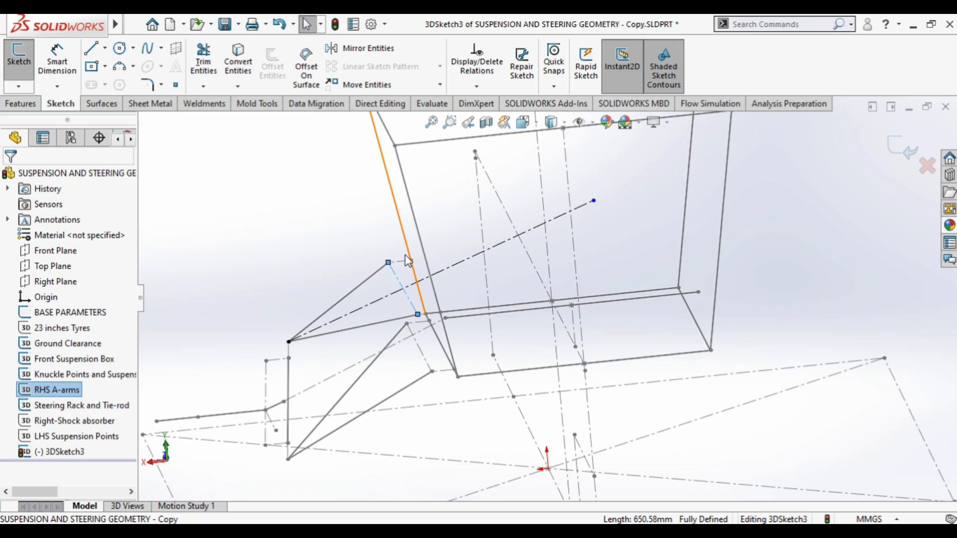
Step: Inspect the point's Midpoint1 and Coincident2 relations, then close its properties
{"action": "left_click", "coordinate": [278, 250]}
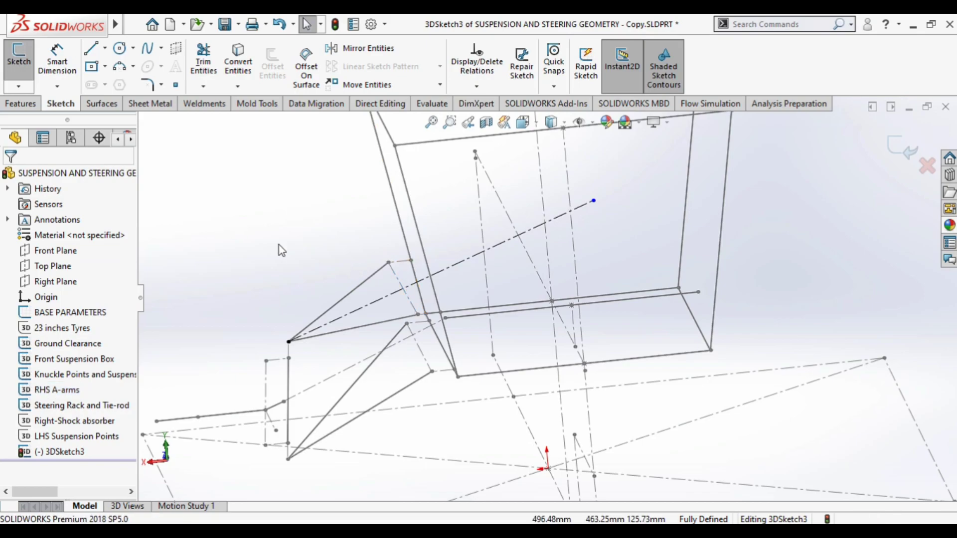
{"action": "left_click", "coordinate": [404, 289]}
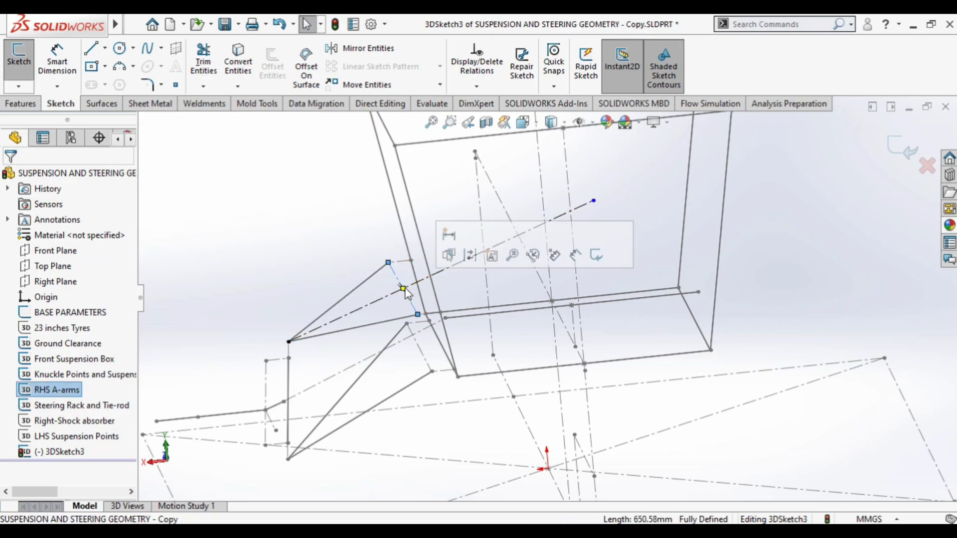
{"action": "key", "text": "Escape"}
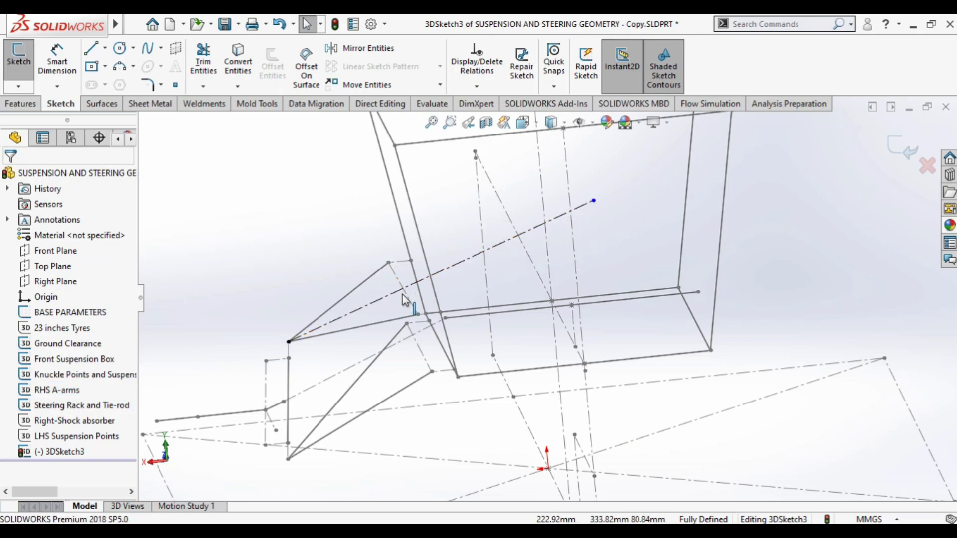
{"action": "left_click", "coordinate": [408, 298]}
{"action": "middle_click_drag", "start_coordinate": [366, 314], "coordinate": [457, 315]}
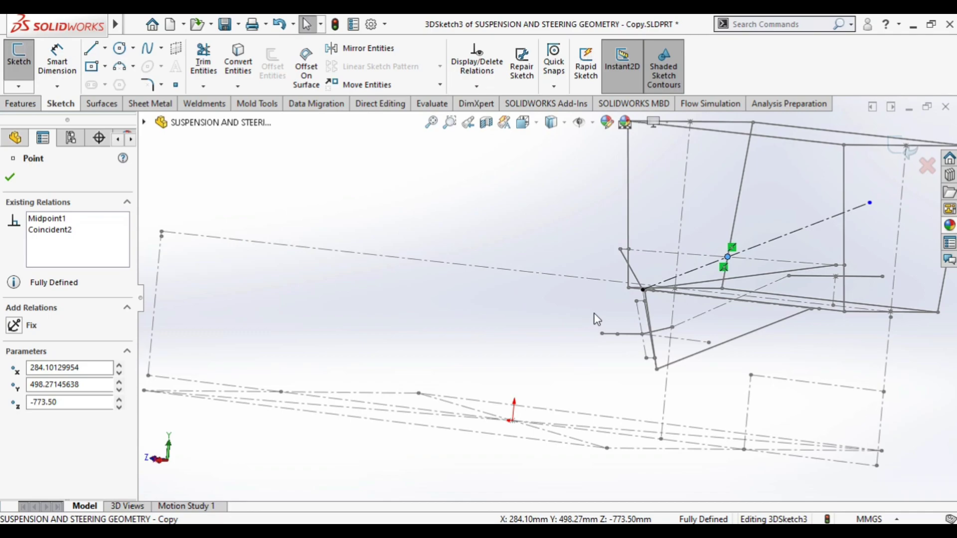
{"action": "scroll", "coordinate": [594, 316], "scroll_direction": "up", "scroll_amount": 3}
{"action": "scroll", "coordinate": [571, 320], "scroll_direction": "down", "scroll_amount": 5}
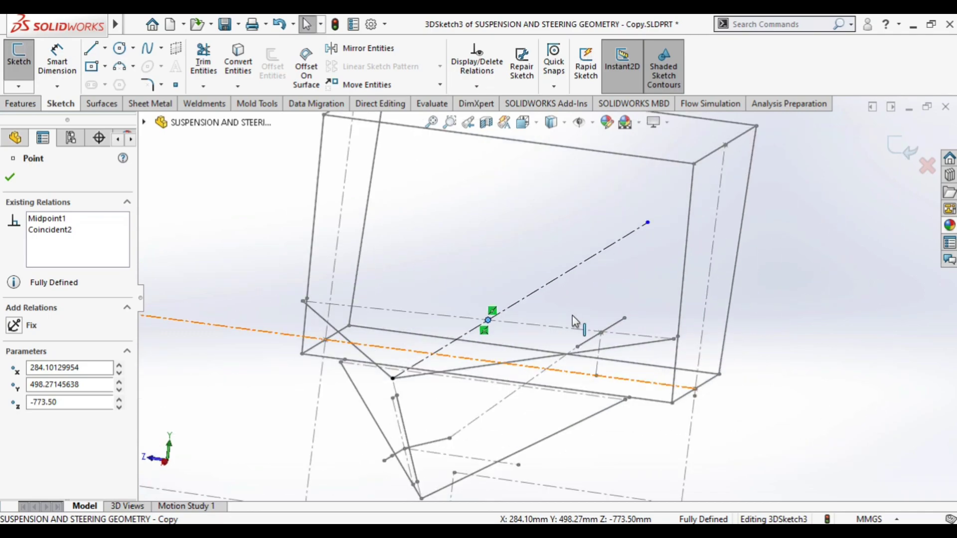
{"action": "left_click", "coordinate": [511, 314]}
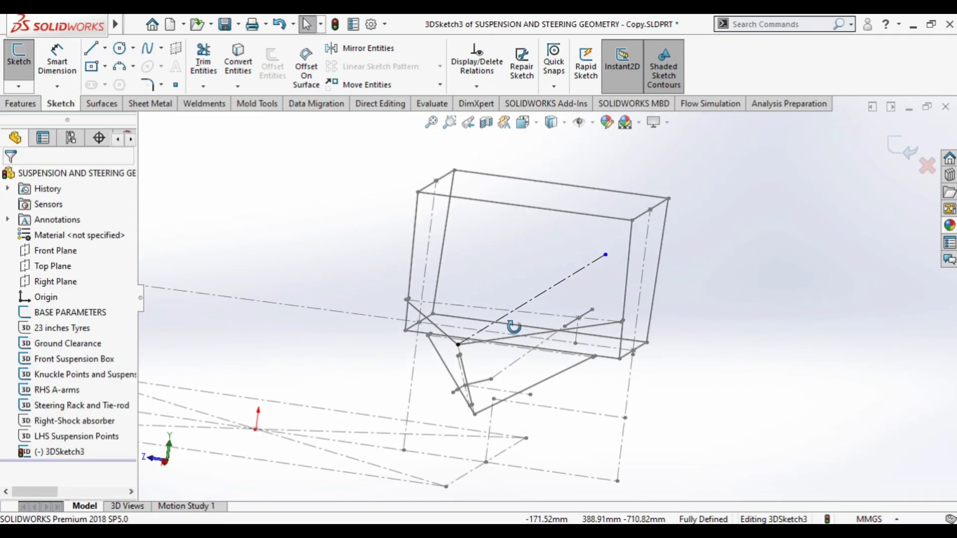
{"action": "mouse_move", "coordinate": [528, 320]}
{"action": "middle_mouse_down"}
{"action": "mouse_move", "coordinate": [513, 325]}
{"action": "mouse_move", "coordinate": [479, 289]}
{"action": "middle_mouse_up"}
{"action": "scroll", "coordinate": [513, 324], "scroll_direction": "up", "scroll_amount": 3}
{"action": "scroll", "coordinate": [487, 332], "scroll_direction": "down", "scroll_amount": 2}
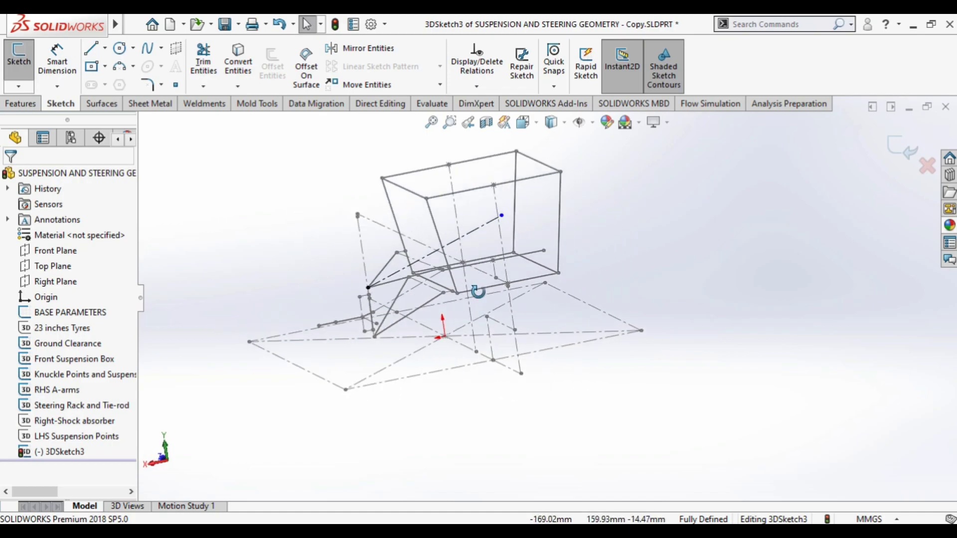
Step: Draw a roughly 500 mm centerline outward from the lower A-arm's outer joint and select it
{"action": "left_click", "coordinate": [106, 49]}
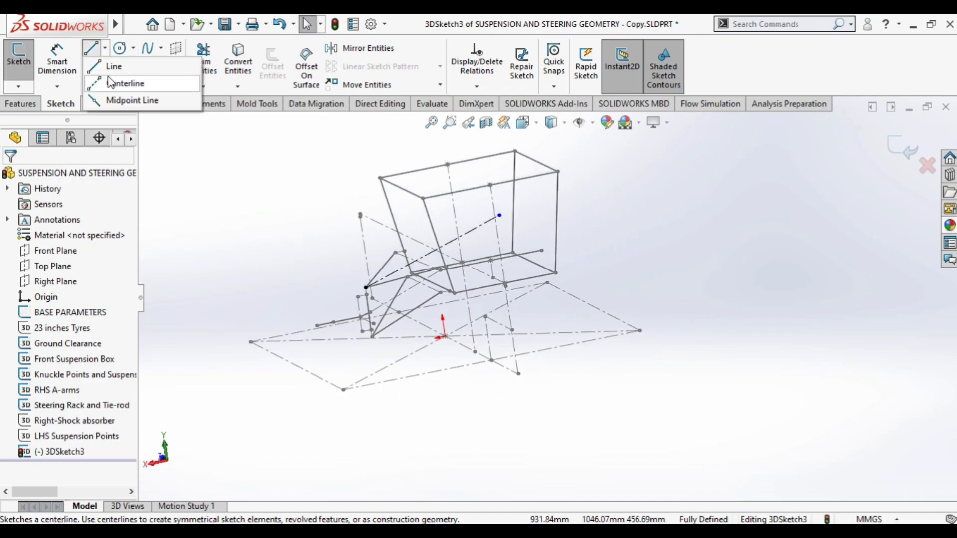
{"action": "left_click", "coordinate": [125, 83]}
{"action": "middle_click_drag", "start_coordinate": [455, 309], "coordinate": [459, 321]}
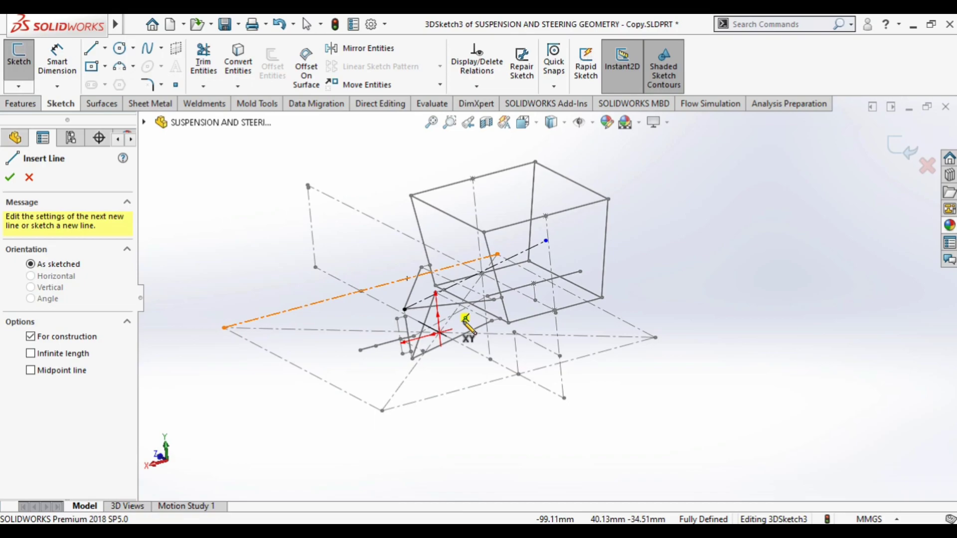
{"action": "scroll", "coordinate": [465, 352], "scroll_direction": "down", "scroll_amount": 2}
{"action": "scroll", "coordinate": [399, 412], "scroll_direction": "down", "scroll_amount": 3}
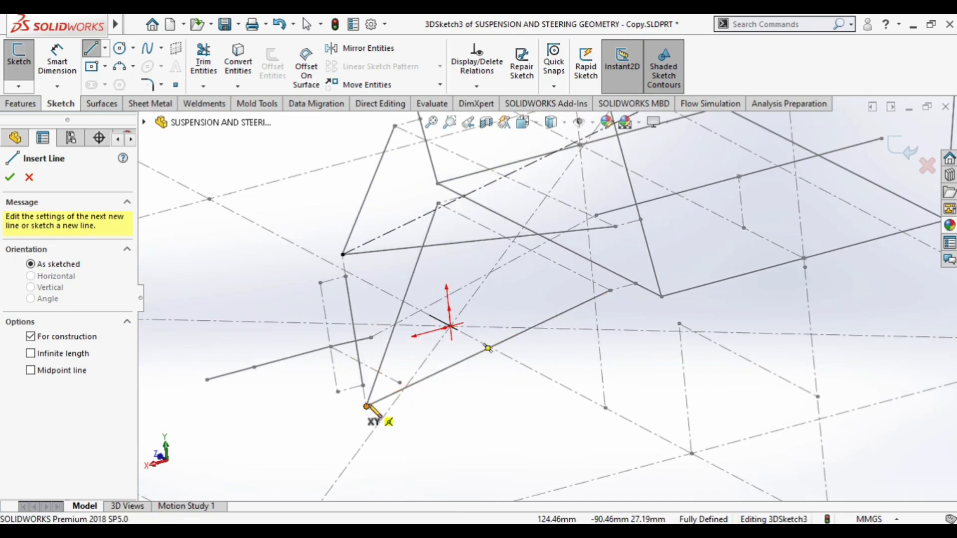
{"action": "left_click", "coordinate": [367, 406]}
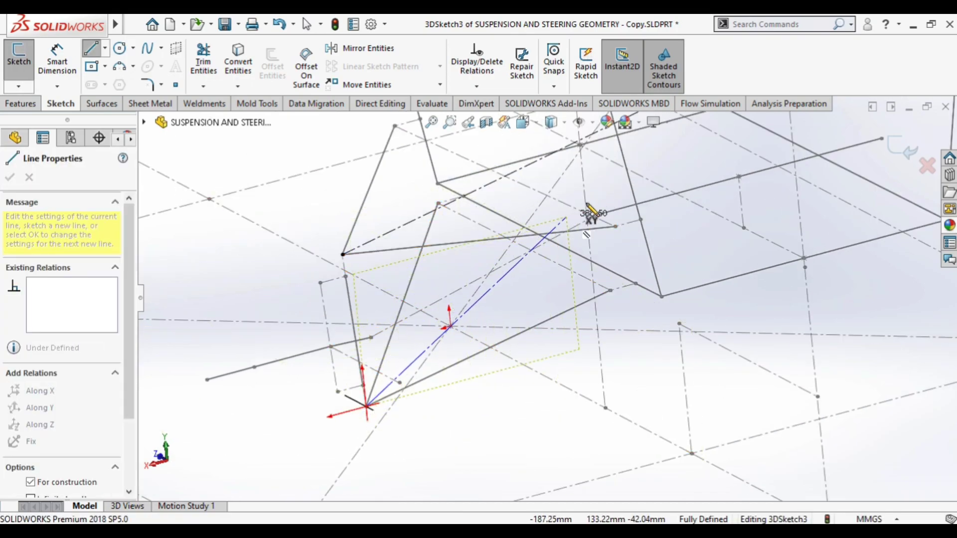
{"action": "left_click", "coordinate": [662, 141]}
{"action": "key", "text": "Escape"}
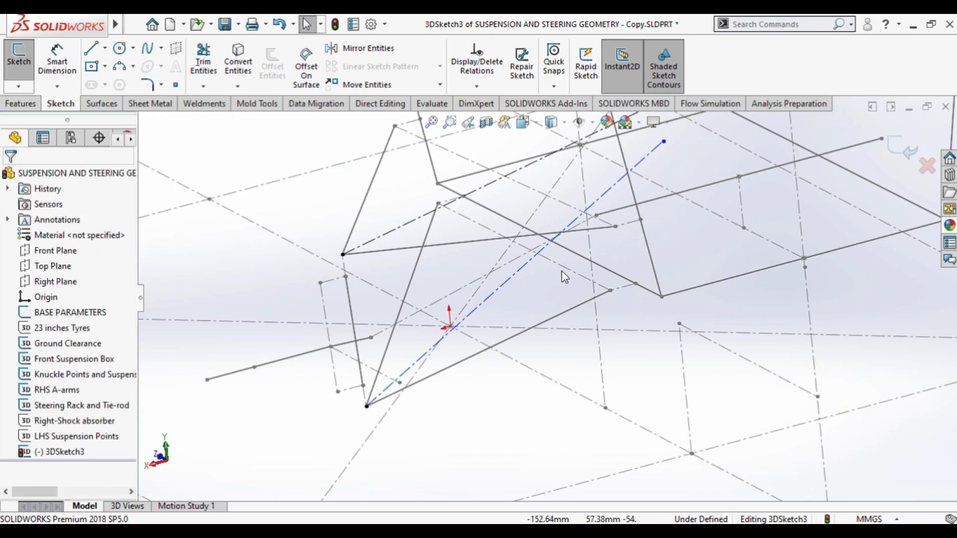
{"action": "left_click", "coordinate": [548, 266]}
{"action": "middle_click_drag", "start_coordinate": [548, 266], "coordinate": [495, 274]}
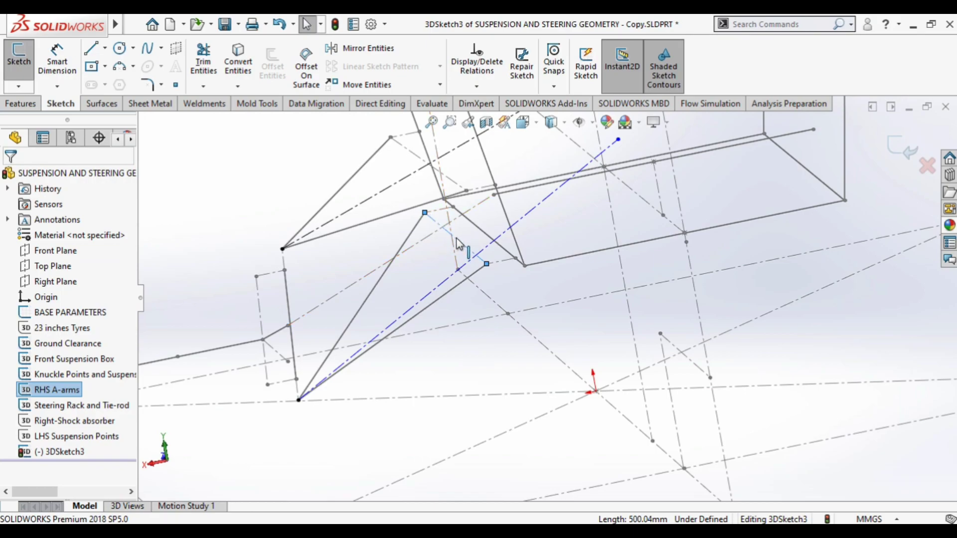
{"action": "middle_click_drag", "start_coordinate": [474, 266], "coordinate": [561, 277]}
{"action": "scroll", "coordinate": [560, 277], "scroll_direction": "down", "scroll_amount": 3}
Step: Make the lower extension centerline coincident with Point-1, extending it to about 564 mm
{"action": "left_click", "coordinate": [572, 243]}
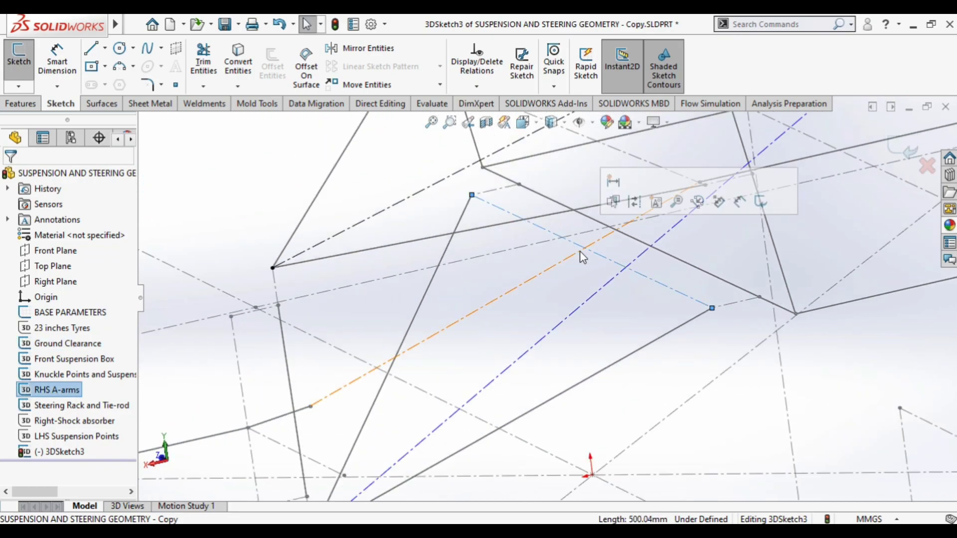
{"action": "middle_click_drag", "start_coordinate": [591, 254], "coordinate": [534, 285], "text": "ctrl"}
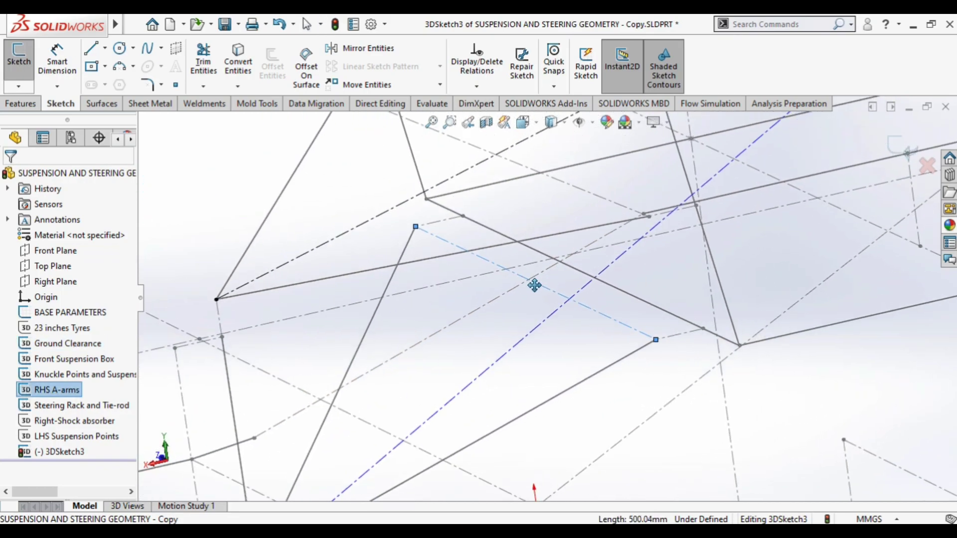
{"action": "left_click", "coordinate": [569, 297]}
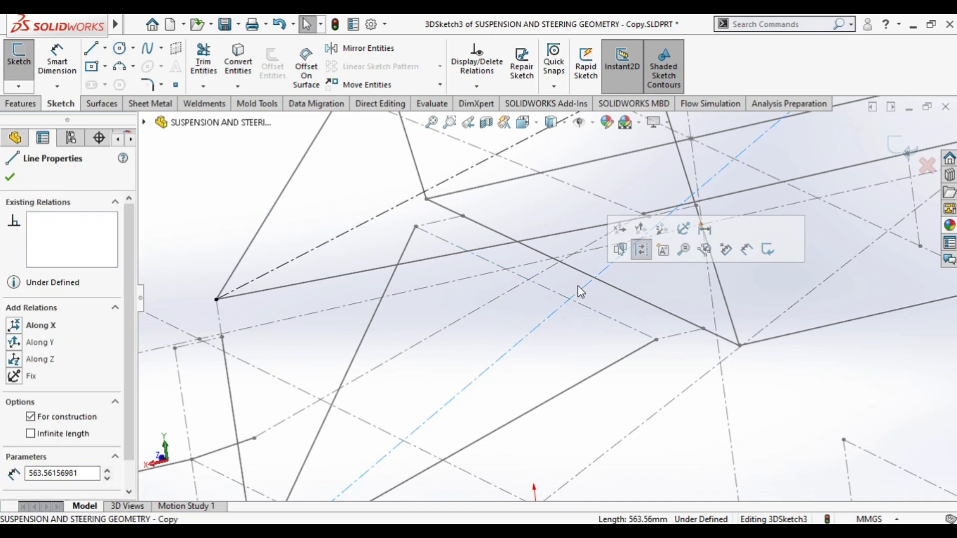
{"action": "left_click", "coordinate": [536, 284], "text": "ctrl"}
{"action": "middle_click_drag", "start_coordinate": [523, 351], "coordinate": [524, 356]}
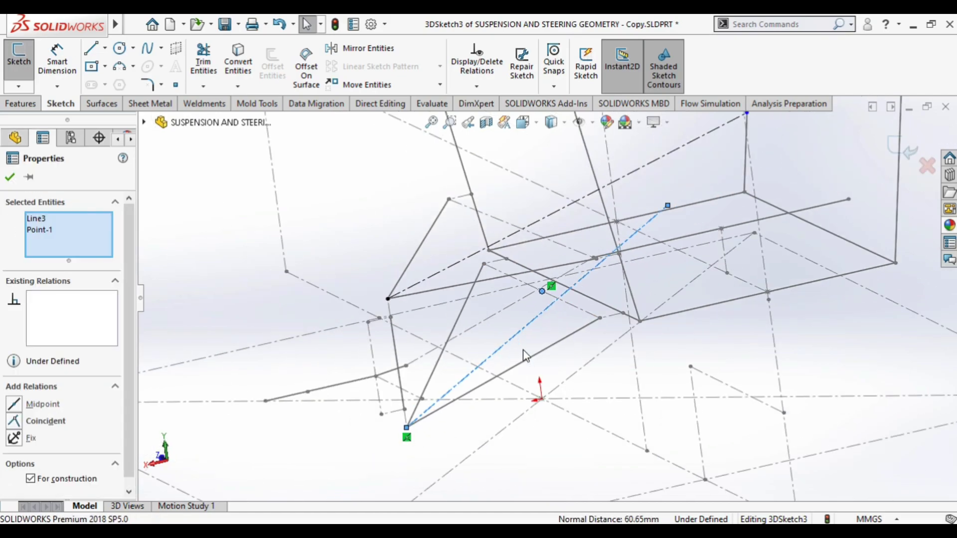
{"action": "left_click", "coordinate": [35, 422]}
{"action": "middle_click_drag", "start_coordinate": [603, 376], "coordinate": [478, 239]}
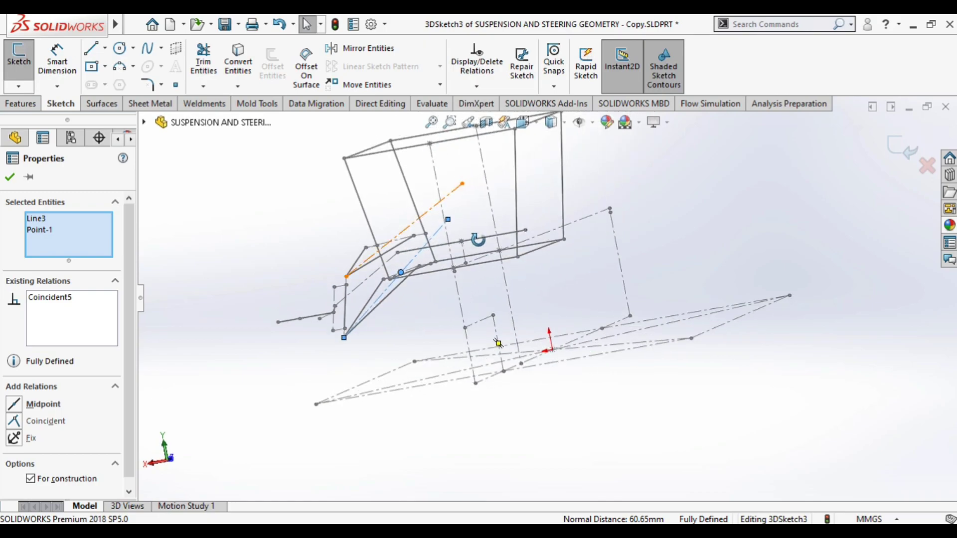
{"action": "key", "text": "ctrl+2"}
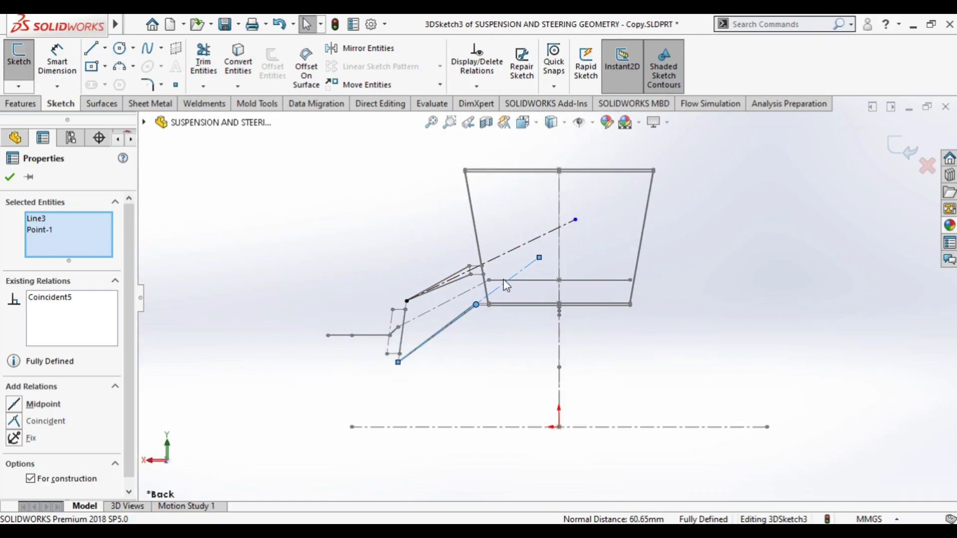
{"action": "key", "text": "Escape"}
{"action": "left_click", "coordinate": [576, 219]}
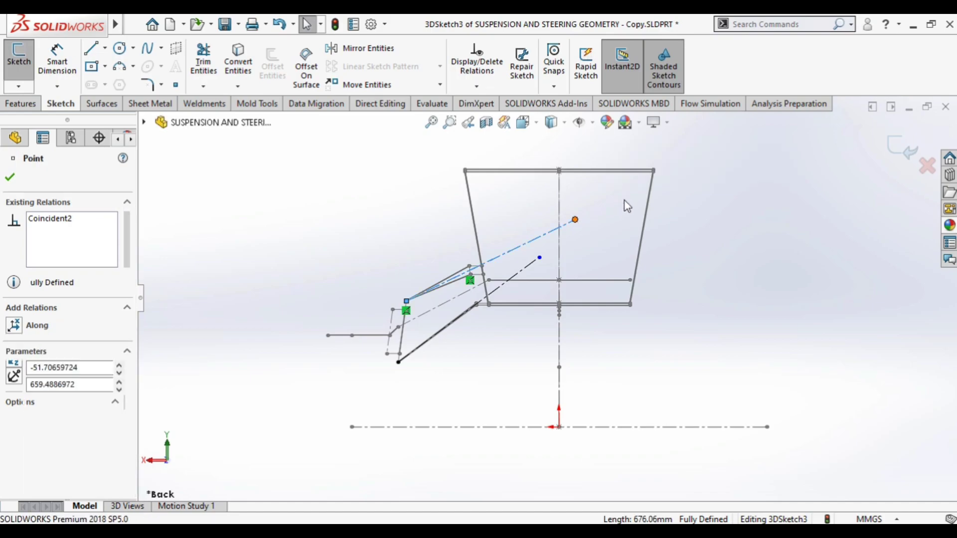
{"action": "left_click_drag", "start_coordinate": [574, 219], "coordinate": [729, 146]}
{"action": "scroll", "coordinate": [700, 254], "scroll_direction": "up", "scroll_amount": 3}
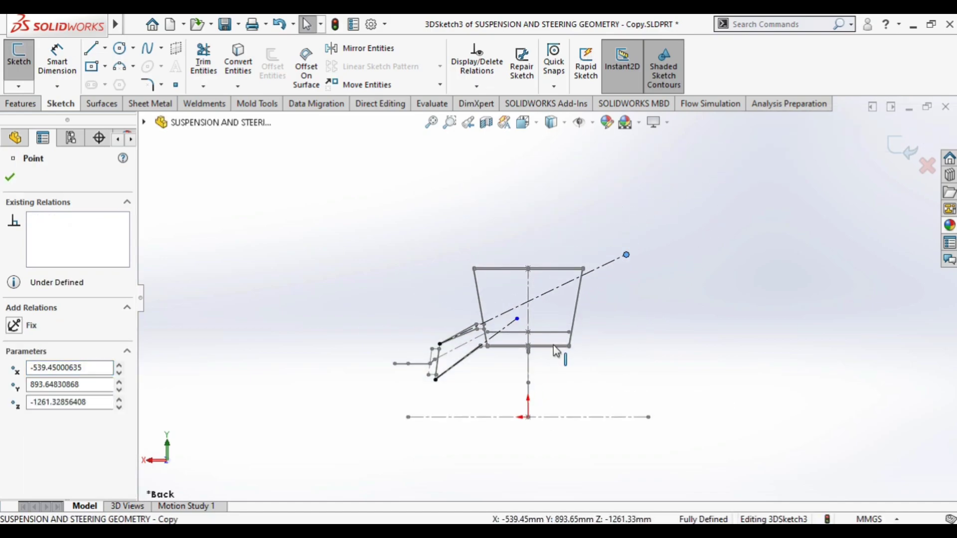
{"action": "left_click_drag", "start_coordinate": [514, 323], "coordinate": [646, 222]}
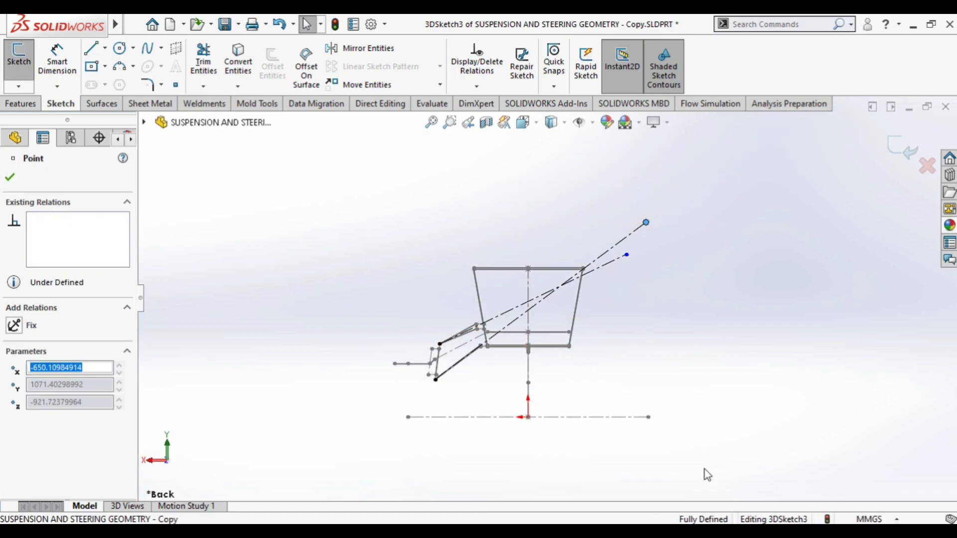
{"action": "key", "text": "Escape"}
{"action": "scroll", "coordinate": [561, 300], "scroll_direction": "down", "scroll_amount": 3}
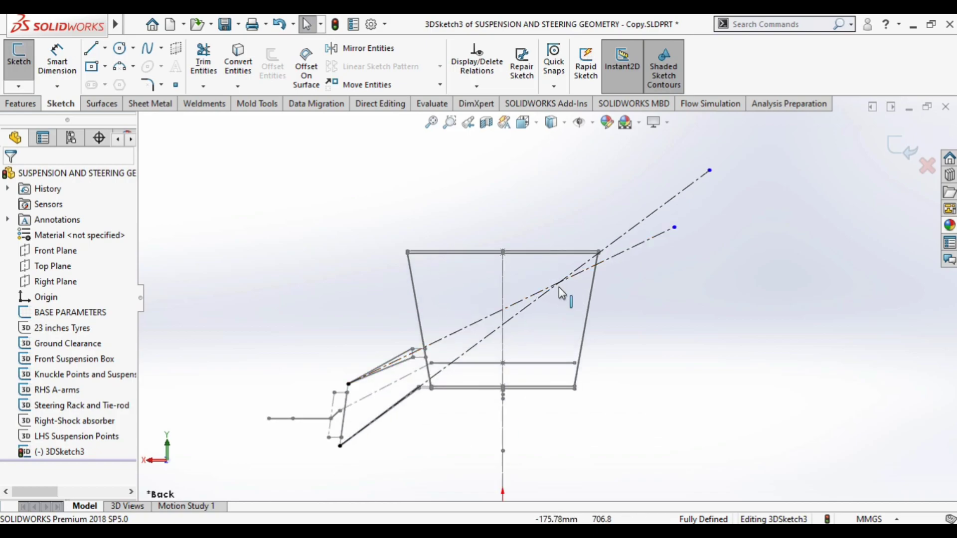
{"action": "scroll", "coordinate": [559, 282], "scroll_direction": "down", "scroll_amount": 3}
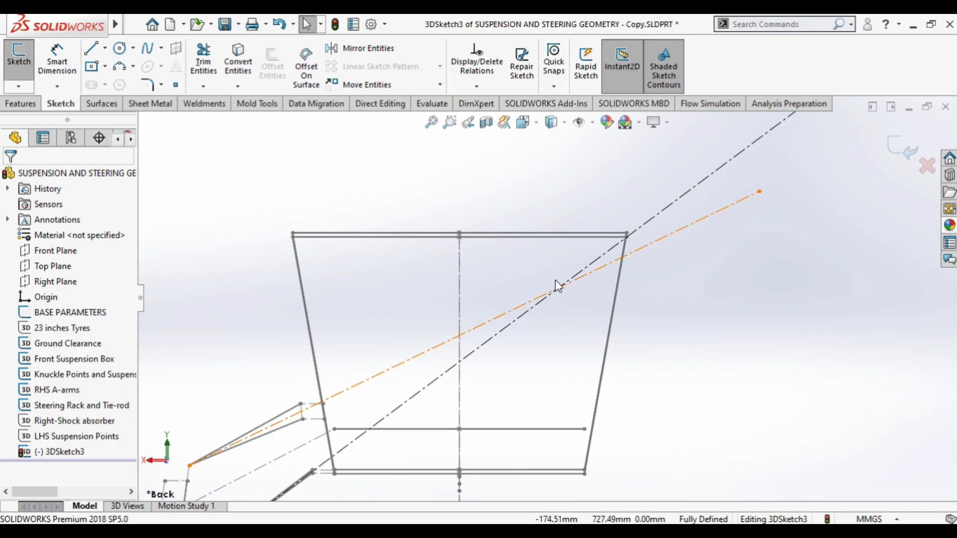
{"action": "scroll", "coordinate": [563, 307], "scroll_direction": "up", "scroll_amount": 1}
{"action": "scroll", "coordinate": [533, 332], "scroll_direction": "up", "scroll_amount": 2}
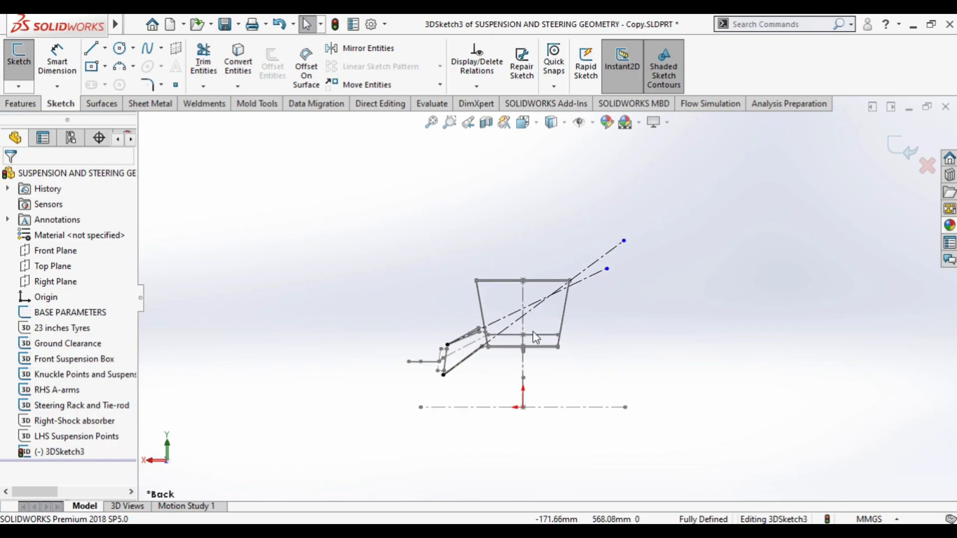
{"action": "scroll", "coordinate": [546, 351], "scroll_direction": "up", "scroll_amount": 2}
{"action": "middle_click_drag", "start_coordinate": [547, 352], "coordinate": [621, 423]}
{"action": "scroll", "coordinate": [653, 286], "scroll_direction": "down", "scroll_amount": 2}
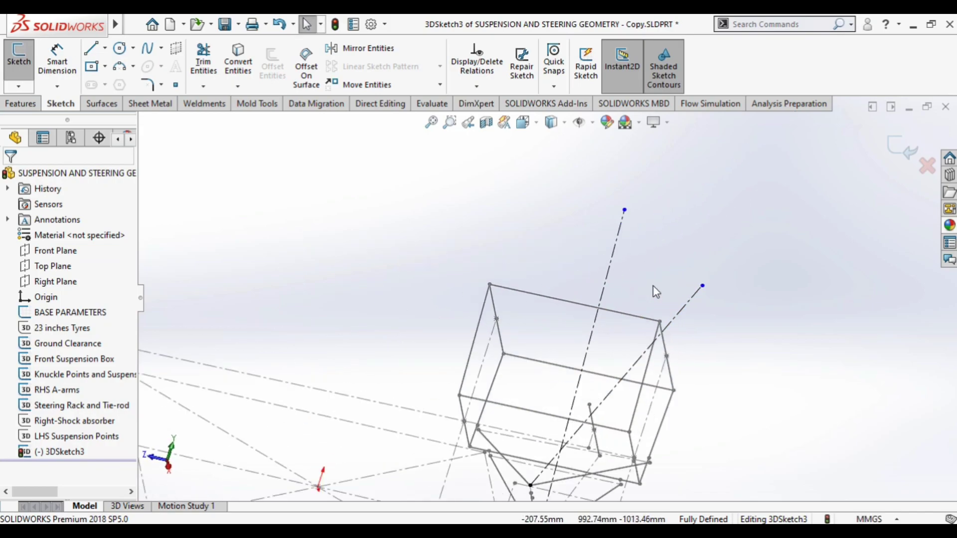
{"action": "scroll", "coordinate": [625, 355], "scroll_direction": "down", "scroll_amount": 2}
{"action": "middle_click_drag", "start_coordinate": [625, 355], "coordinate": [609, 332]}
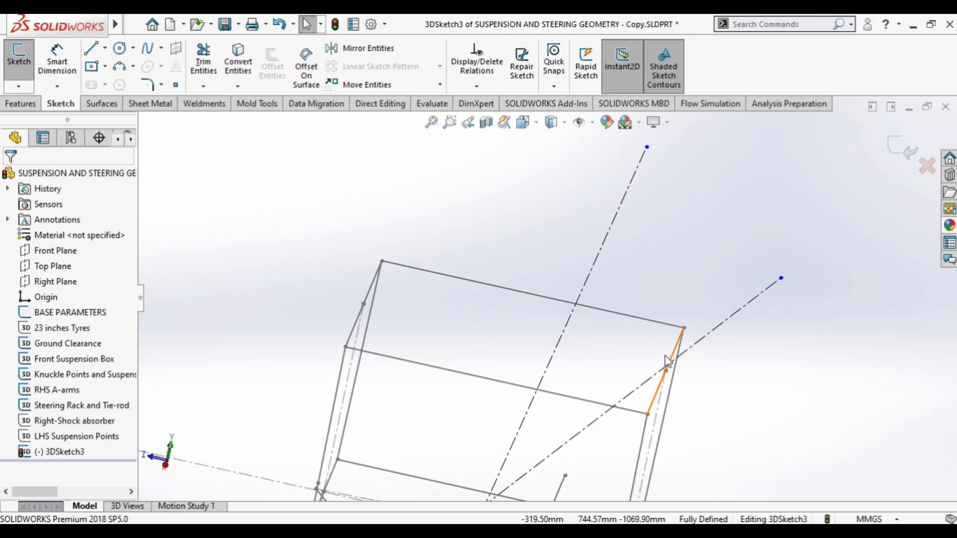
{"action": "key", "text": "ctrl+2"}
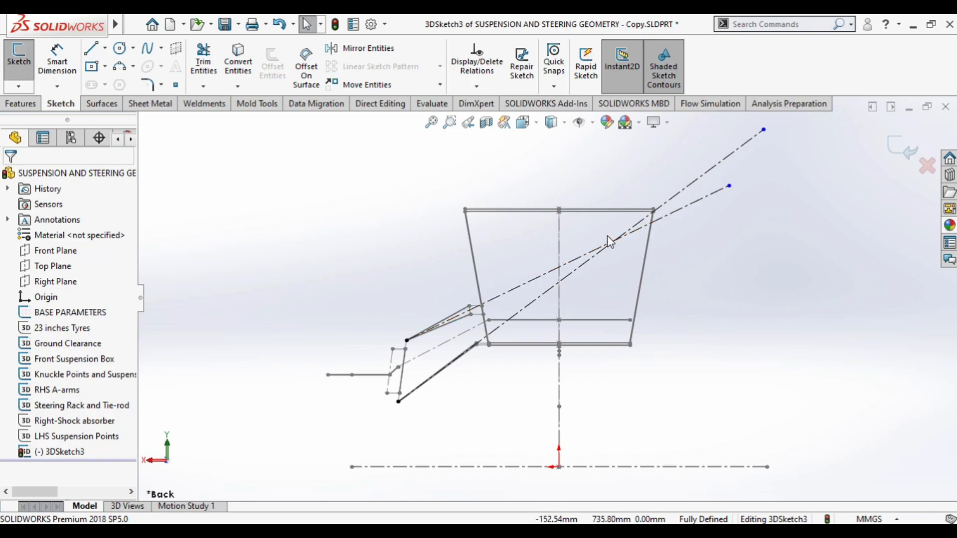
{"action": "scroll", "coordinate": [622, 254], "scroll_direction": "up", "scroll_amount": 2}
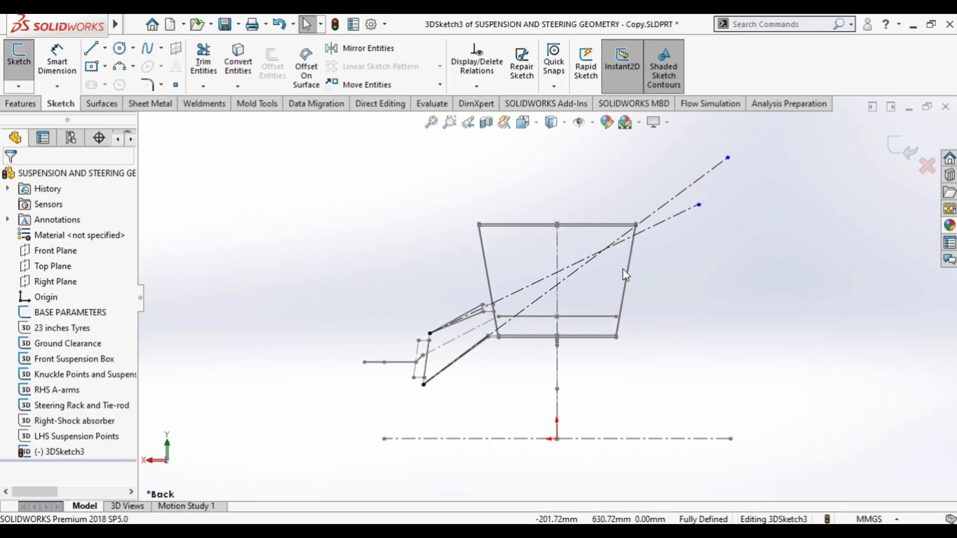
{"action": "scroll", "coordinate": [622, 269], "scroll_direction": "up", "scroll_amount": 1}
{"action": "scroll", "coordinate": [591, 277], "scroll_direction": "up", "scroll_amount": 1}
{"action": "middle_click_drag", "start_coordinate": [582, 280], "coordinate": [641, 387]}
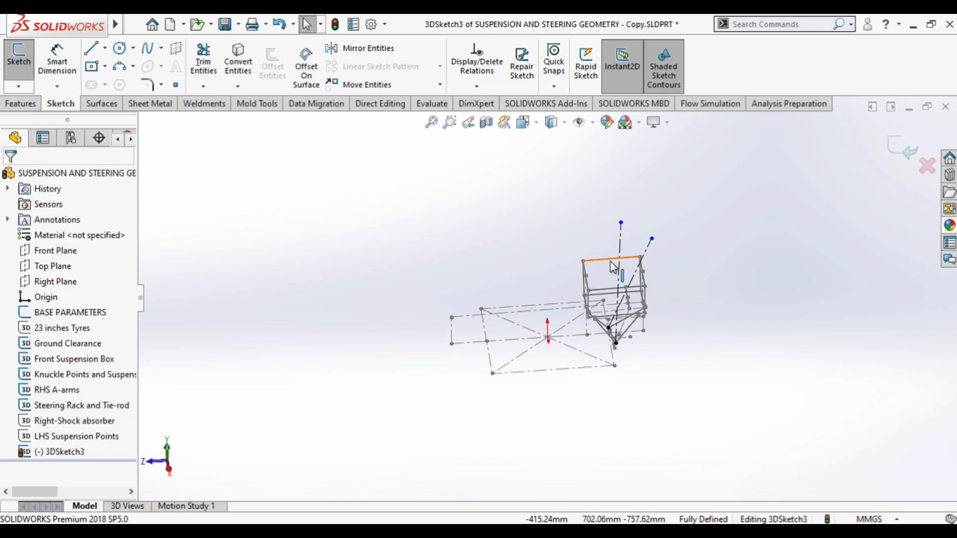
{"action": "scroll", "coordinate": [590, 263], "scroll_direction": "down", "scroll_amount": 2}
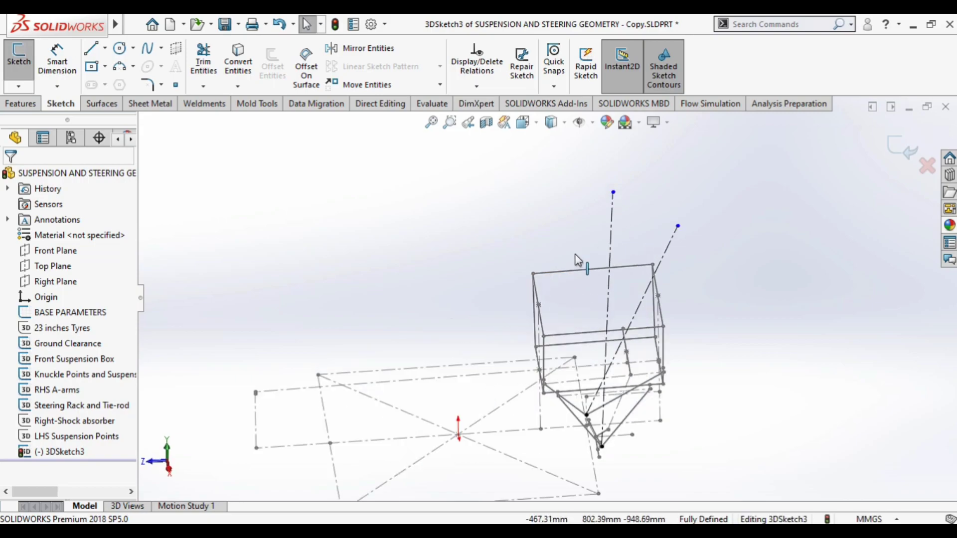
Step: Draw a roughly 324 mm centerline from the vertical dashed line to the upper extension line
{"action": "left_click", "coordinate": [105, 48]}
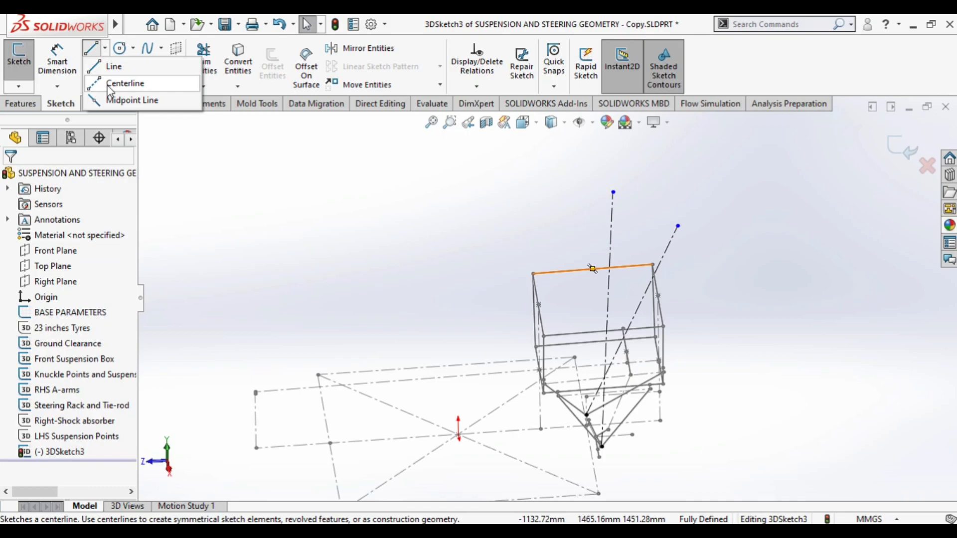
{"action": "left_click", "coordinate": [108, 81]}
{"action": "left_click", "coordinate": [611, 247]}
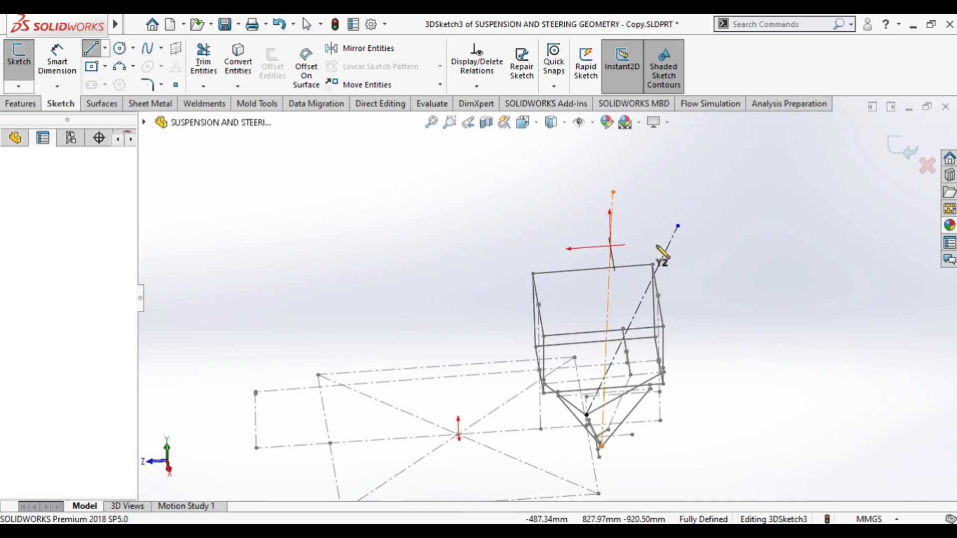
{"action": "left_click", "coordinate": [670, 245]}
{"action": "key", "text": "Escape"}
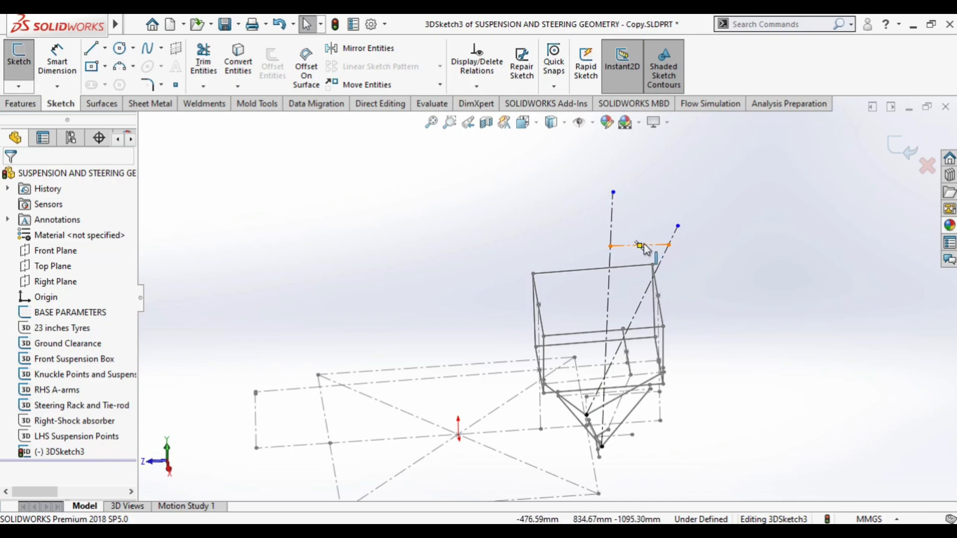
{"action": "left_click_drag", "start_coordinate": [612, 249], "coordinate": [629, 241]}
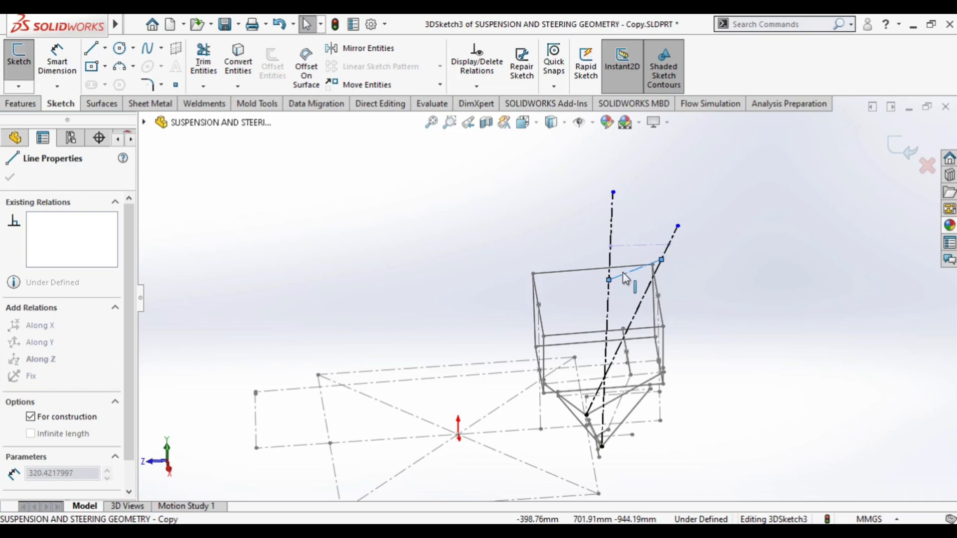
{"action": "left_click_drag", "start_coordinate": [624, 274], "coordinate": [667, 249]}
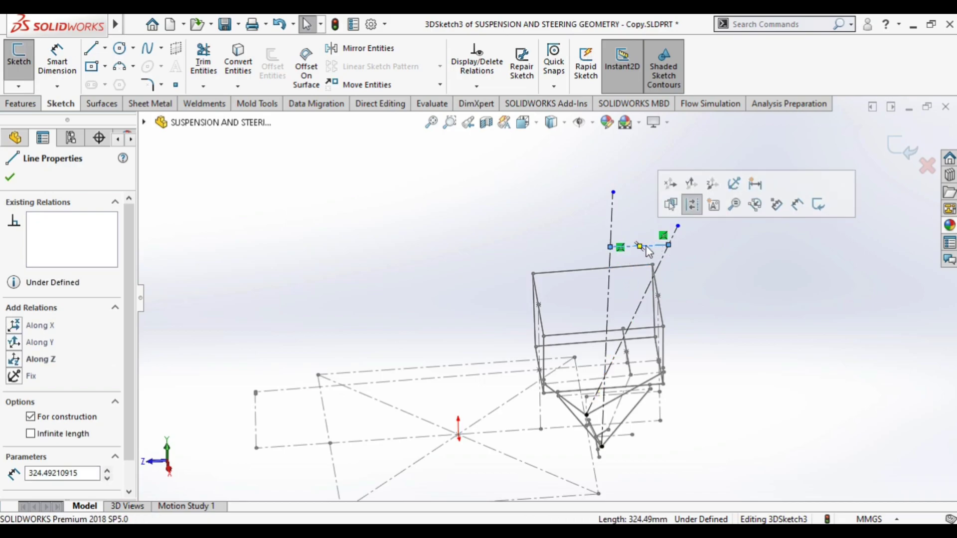
Step: Constrain the connecting line Along Z, now about 202 mm, and check its relations
{"action": "left_click", "coordinate": [679, 259]}
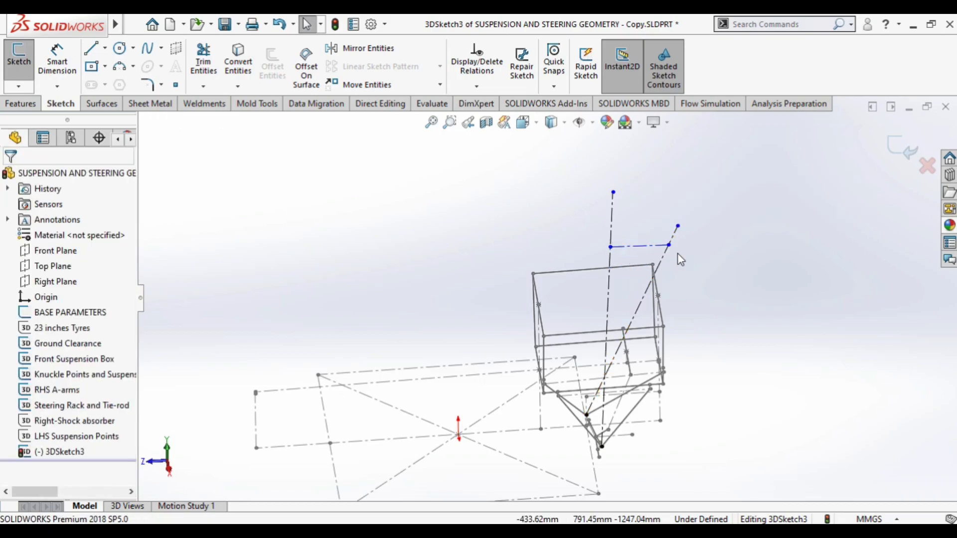
{"action": "left_click", "coordinate": [651, 246]}
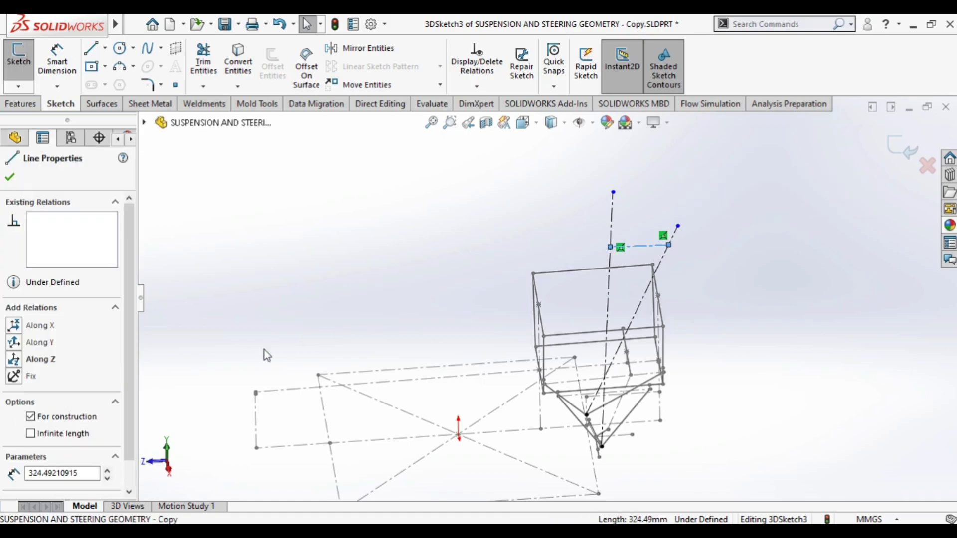
{"action": "left_click", "coordinate": [39, 359]}
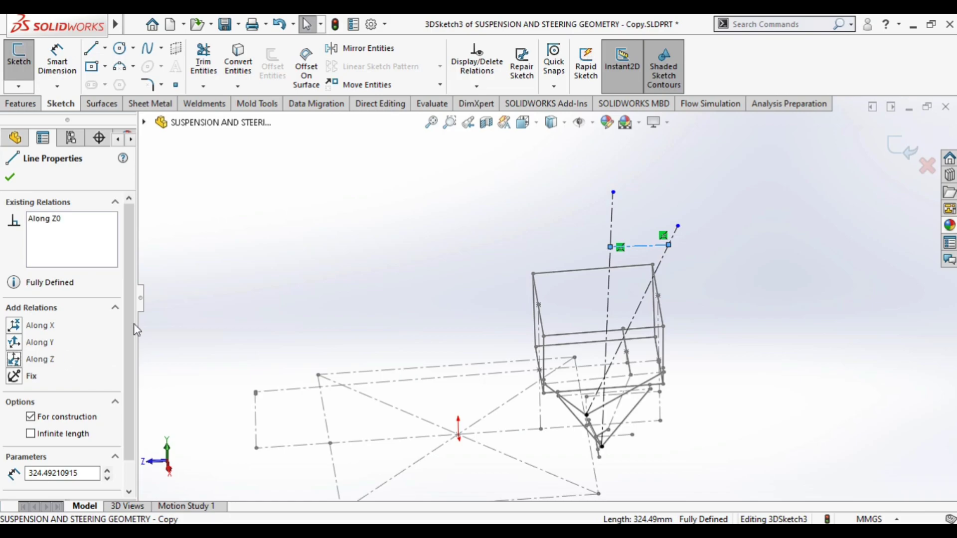
{"action": "left_click", "coordinate": [505, 247]}
{"action": "scroll", "coordinate": [622, 298], "scroll_direction": "down", "scroll_amount": 2}
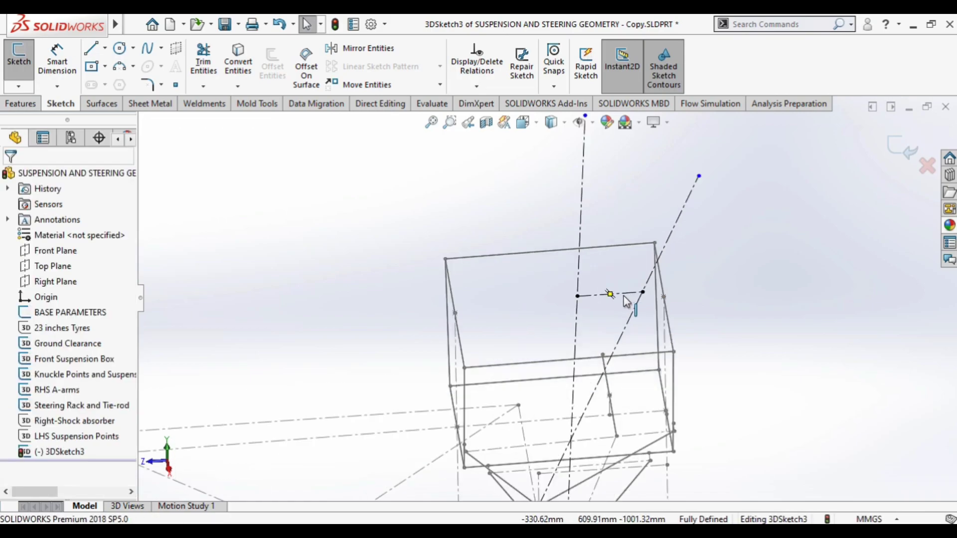
{"action": "left_click", "coordinate": [628, 296]}
{"action": "left_click", "coordinate": [598, 313]}
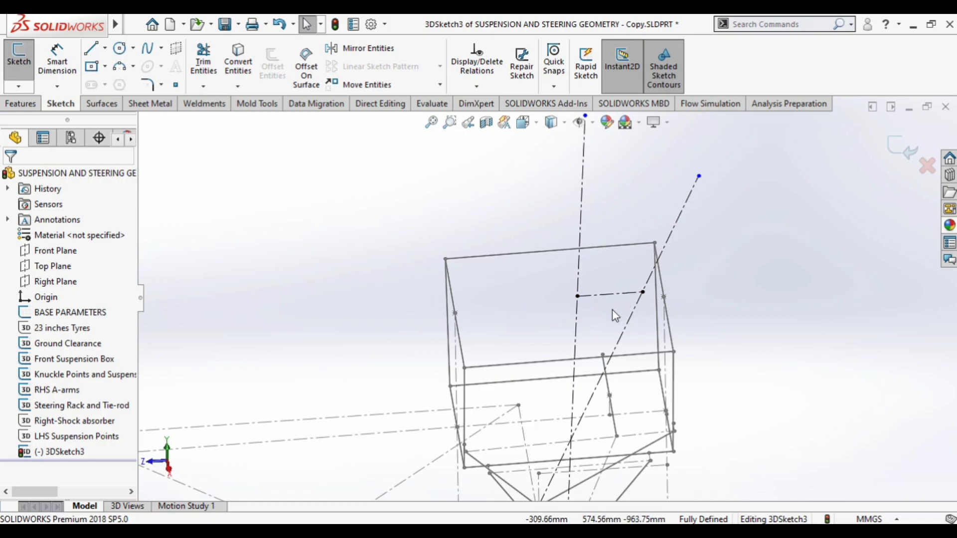
{"action": "scroll", "coordinate": [612, 314], "scroll_direction": "up", "scroll_amount": 2}
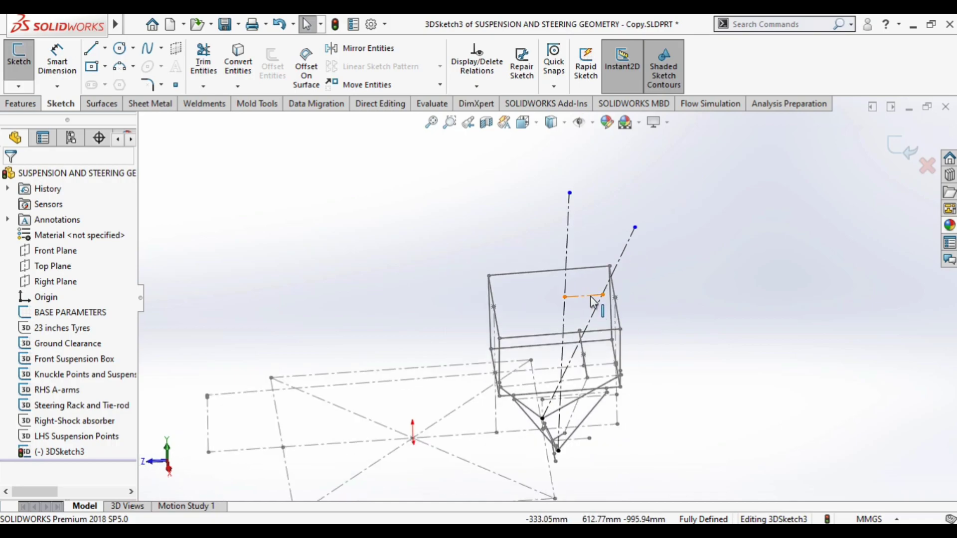
{"action": "left_click", "coordinate": [593, 299]}
{"action": "scroll", "coordinate": [572, 299], "scroll_direction": "down", "scroll_amount": 2}
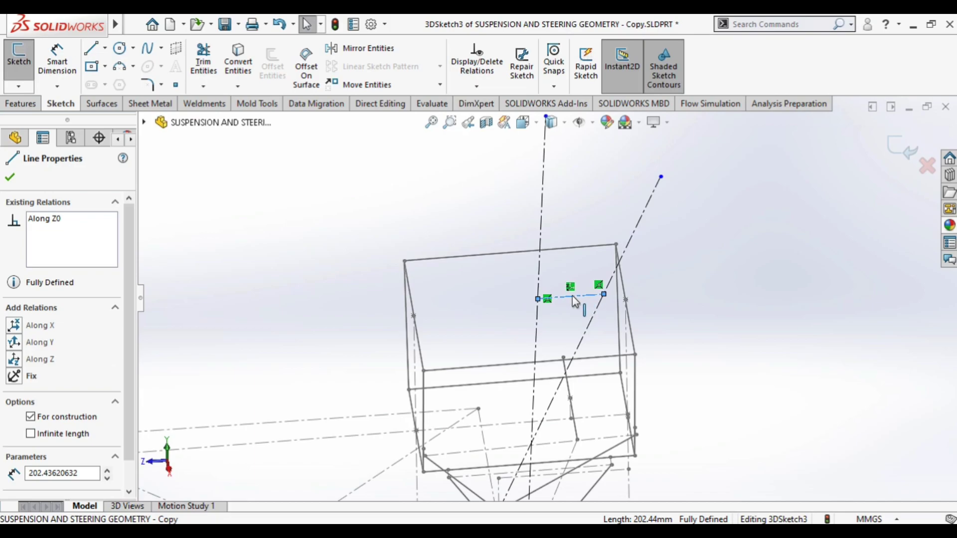
{"action": "left_click", "coordinate": [575, 284]}
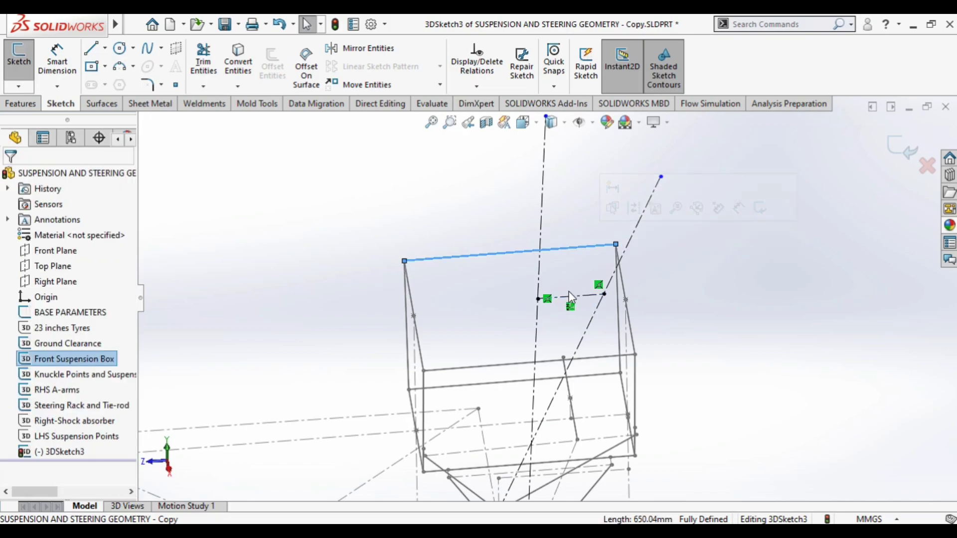
{"action": "scroll", "coordinate": [578, 295], "scroll_direction": "up", "scroll_amount": 2}
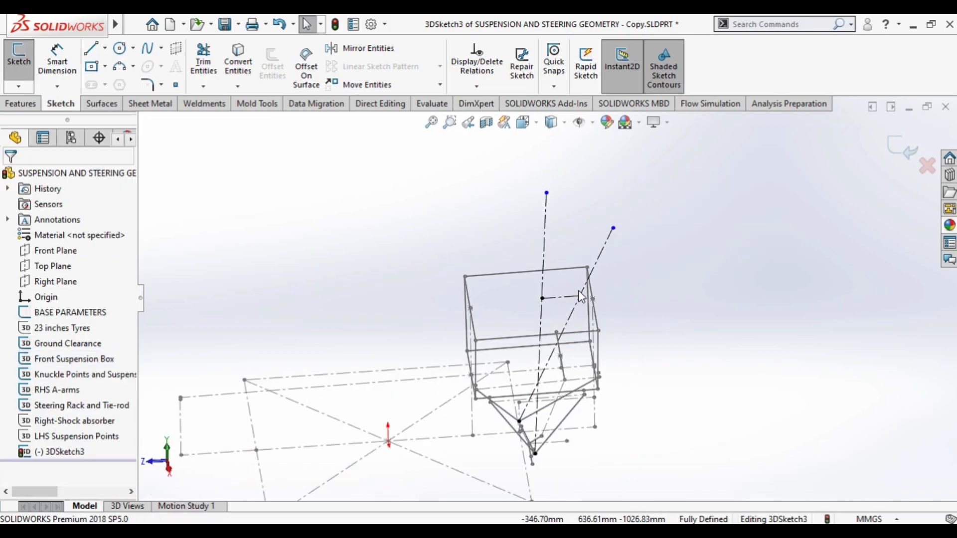
{"action": "mouse_move", "coordinate": [590, 299]}
{"action": "middle_mouse_down"}
{"action": "mouse_move", "coordinate": [610, 303]}
{"action": "mouse_move", "coordinate": [559, 221]}
{"action": "mouse_move", "coordinate": [441, 337]}
{"action": "middle_mouse_up"}
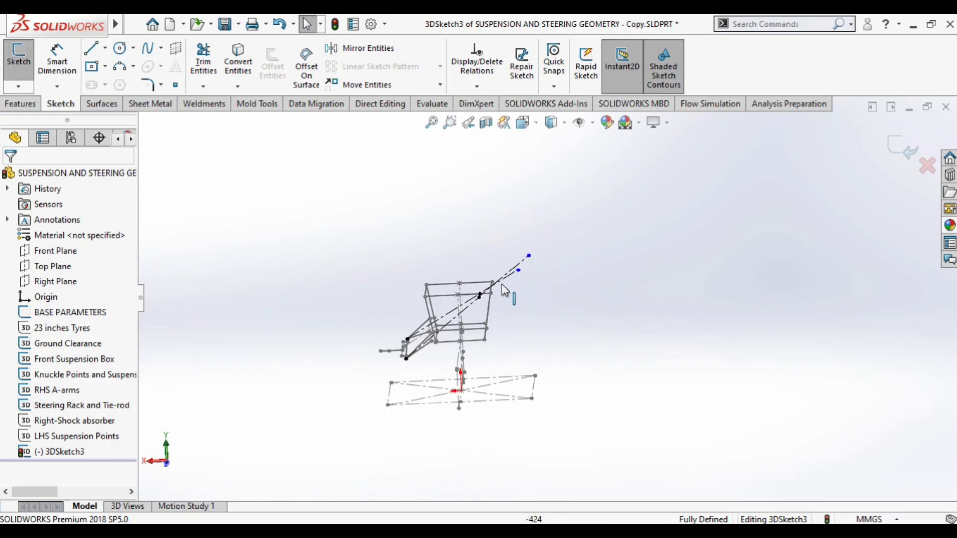
{"action": "scroll", "coordinate": [439, 338], "scroll_direction": "down", "scroll_amount": 3}
{"action": "scroll", "coordinate": [415, 369], "scroll_direction": "up", "scroll_amount": 3}
Step: Review the upper and lower extension lines; the 1461 mm line has two coincident relations
{"action": "middle_click_drag", "start_coordinate": [415, 368], "coordinate": [483, 340]}
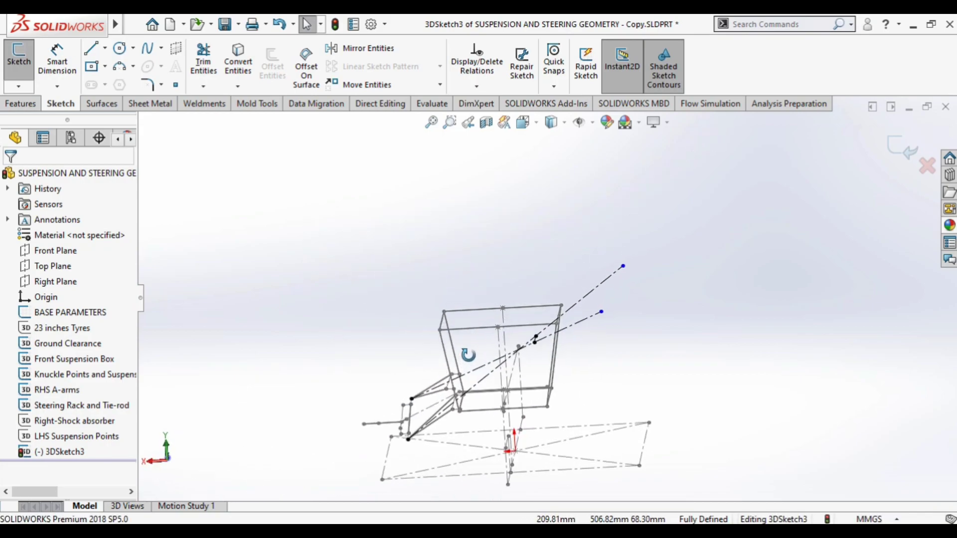
{"action": "scroll", "coordinate": [486, 352], "scroll_direction": "down", "scroll_amount": 2}
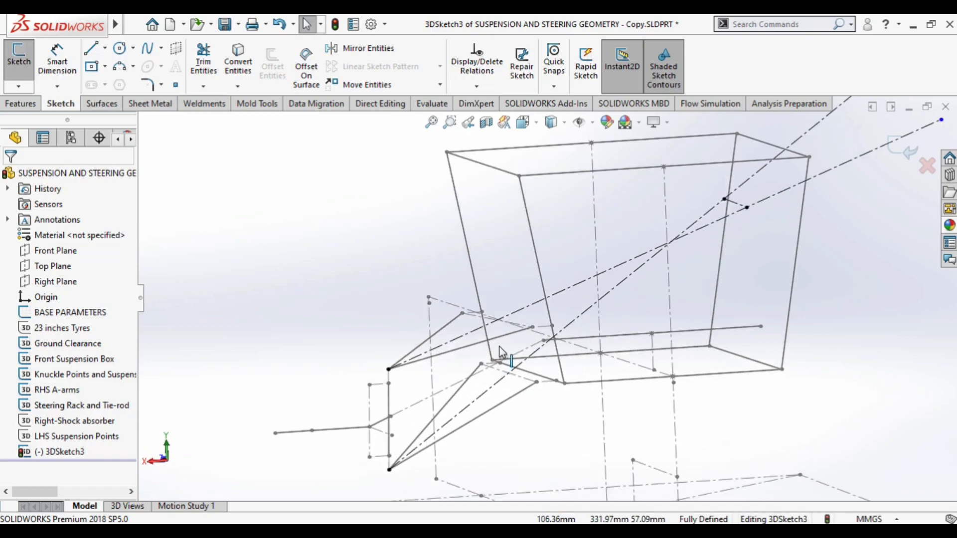
{"action": "scroll", "coordinate": [491, 363], "scroll_direction": "down", "scroll_amount": 2}
{"action": "scroll", "coordinate": [524, 360], "scroll_direction": "down", "scroll_amount": 2}
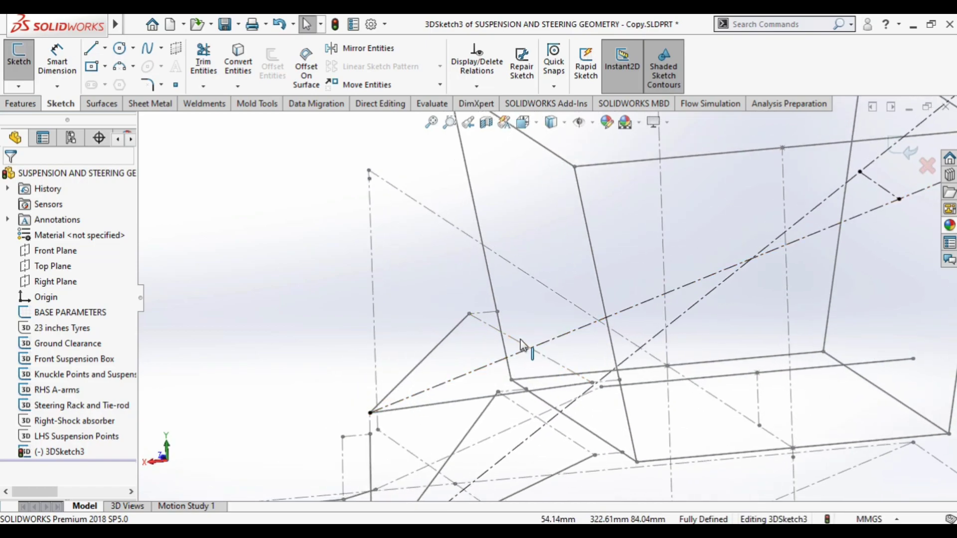
{"action": "left_click", "coordinate": [499, 334]}
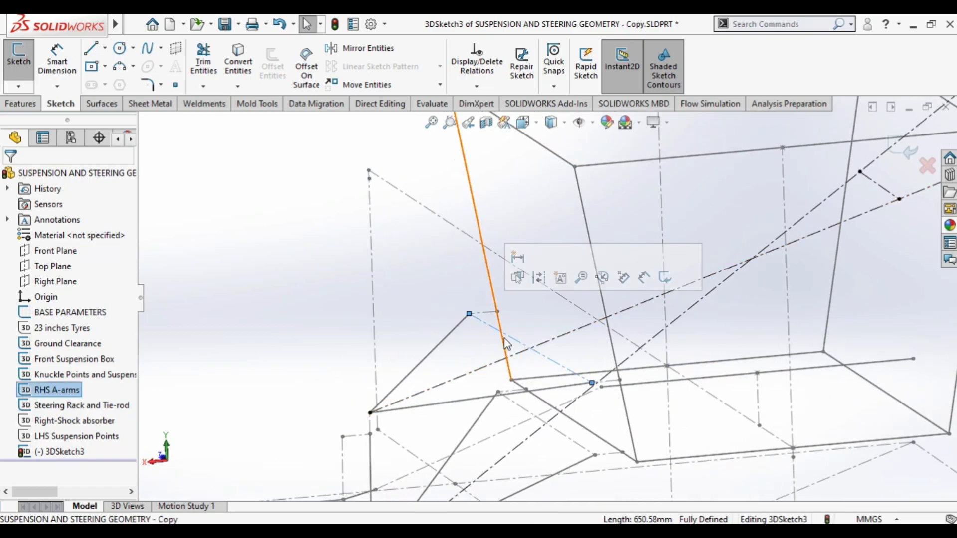
{"action": "left_click", "coordinate": [432, 389]}
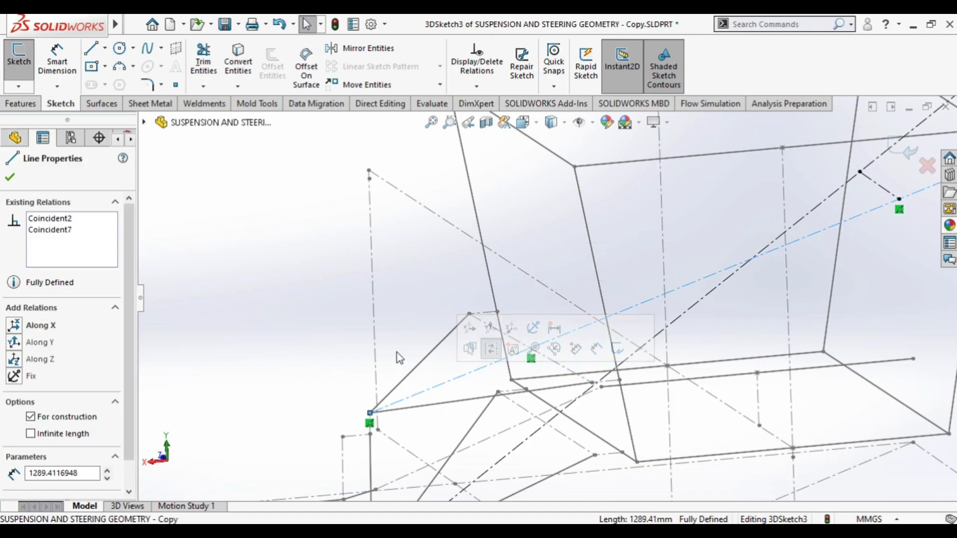
{"action": "key", "text": "Escape"}
{"action": "left_click", "coordinate": [522, 345]}
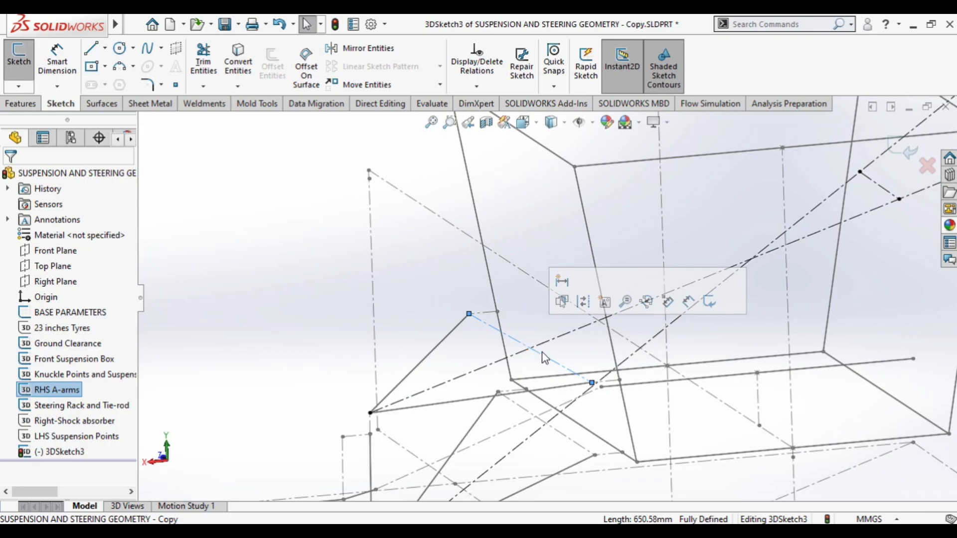
{"action": "middle_click_drag", "start_coordinate": [558, 343], "coordinate": [553, 399]}
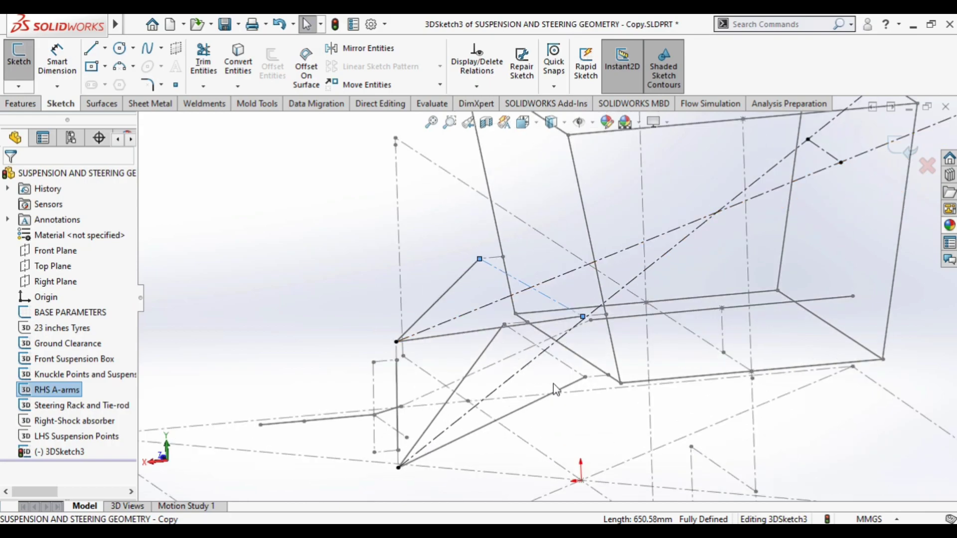
{"action": "left_click", "coordinate": [562, 365]}
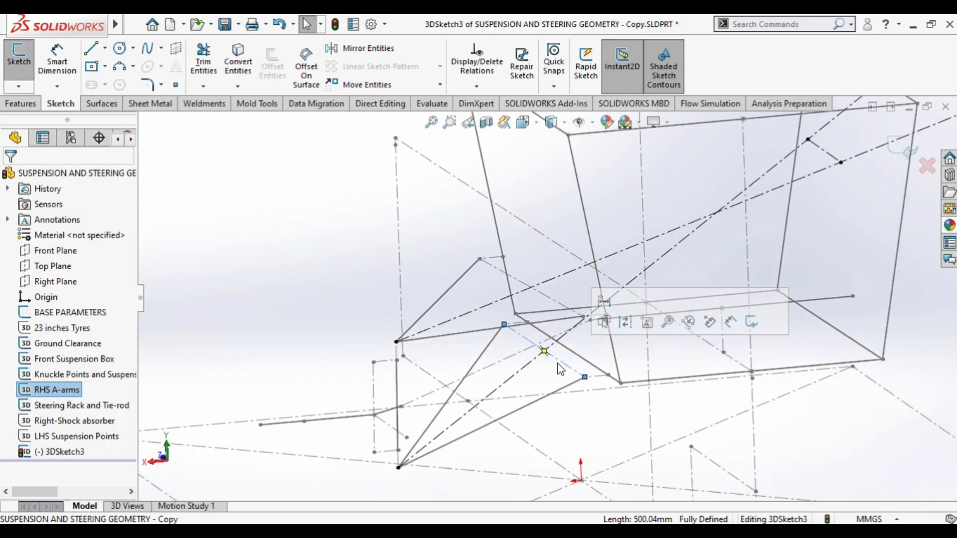
{"action": "left_click", "coordinate": [545, 358]}
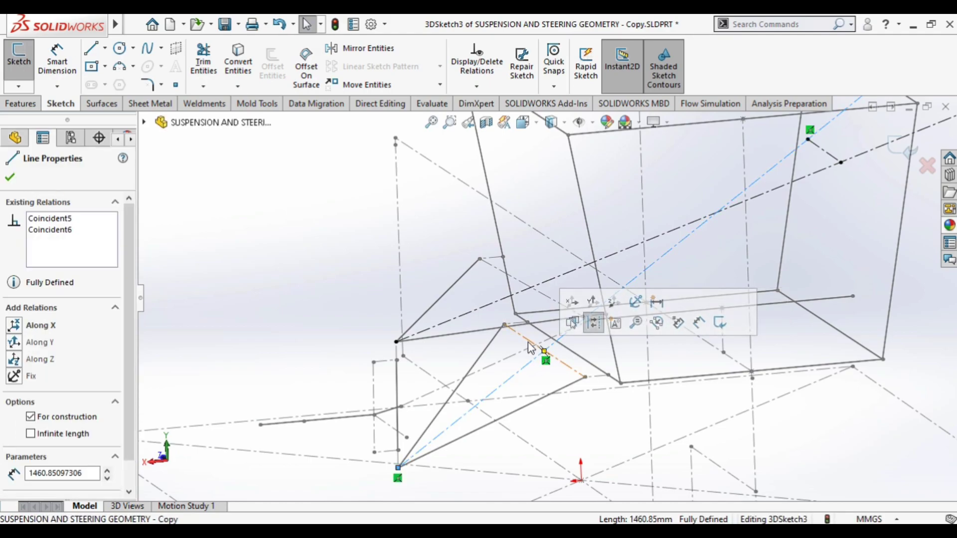
{"action": "scroll", "coordinate": [582, 378], "scroll_direction": "up", "scroll_amount": 3}
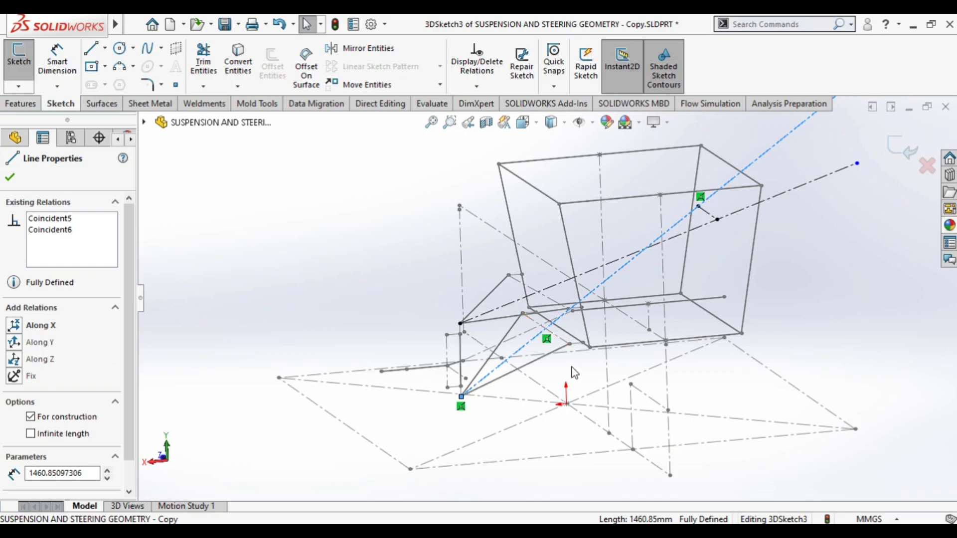
{"action": "mouse_move", "coordinate": [571, 363]}
{"action": "middle_mouse_down"}
{"action": "mouse_move", "coordinate": [555, 338]}
{"action": "mouse_move", "coordinate": [561, 348]}
{"action": "middle_mouse_up"}
{"action": "left_click", "coordinate": [742, 331]}
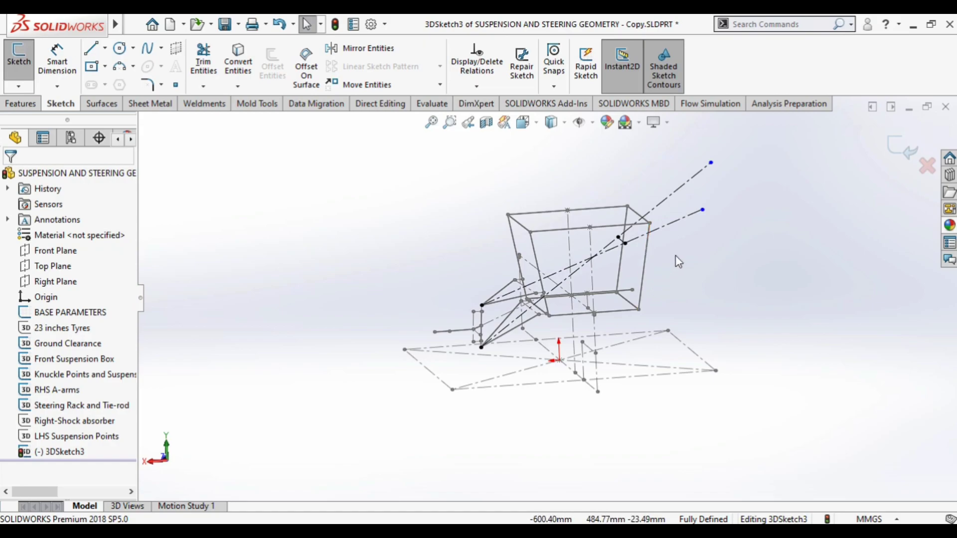
{"action": "middle_click_drag", "start_coordinate": [645, 279], "coordinate": [638, 271]}
{"action": "scroll", "coordinate": [654, 268], "scroll_direction": "down", "scroll_amount": 5}
{"action": "scroll", "coordinate": [650, 267], "scroll_direction": "up", "scroll_amount": 3}
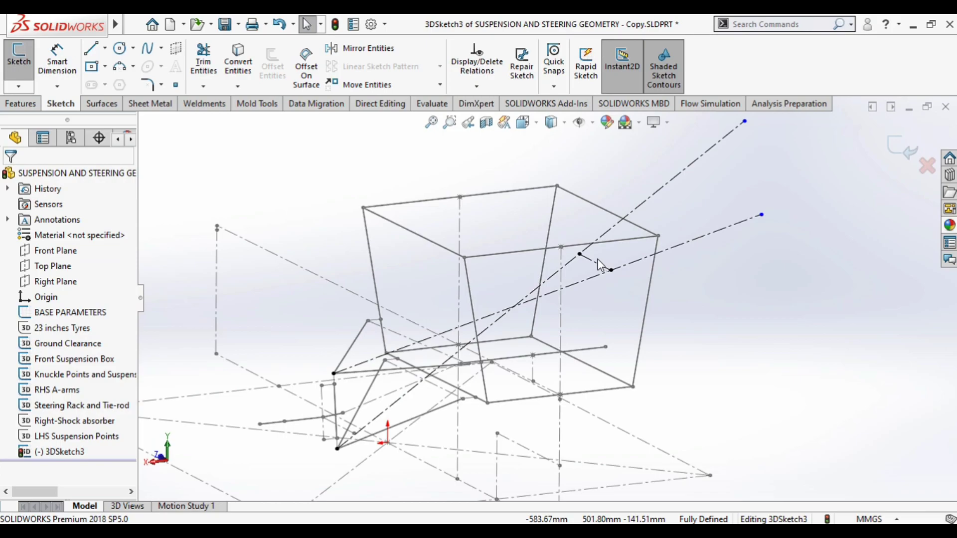
{"action": "left_click", "coordinate": [602, 307]}
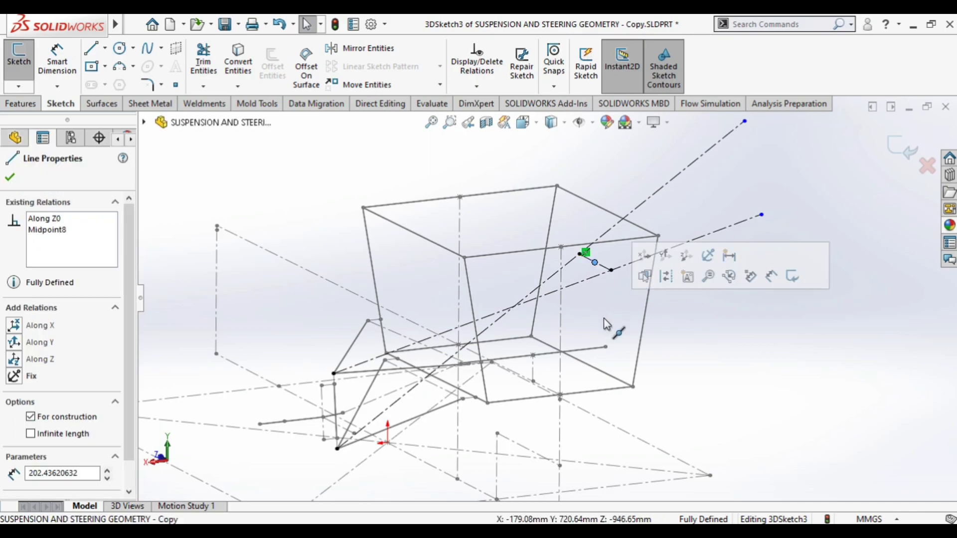
{"action": "mouse_move", "coordinate": [603, 318]}
{"action": "middle_mouse_down"}
{"action": "mouse_move", "coordinate": [627, 327]}
{"action": "mouse_move", "coordinate": [590, 364]}
{"action": "middle_mouse_up"}
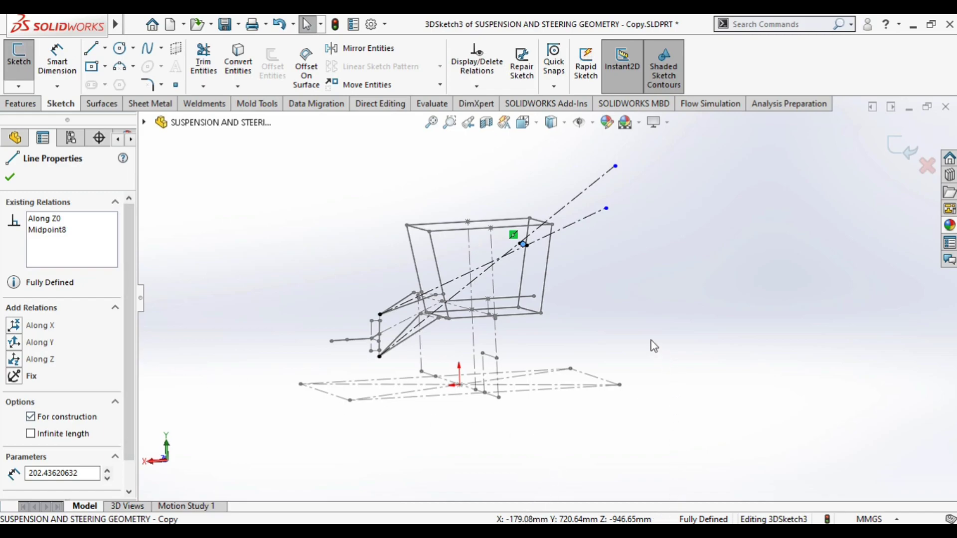
{"action": "left_click", "coordinate": [563, 318]}
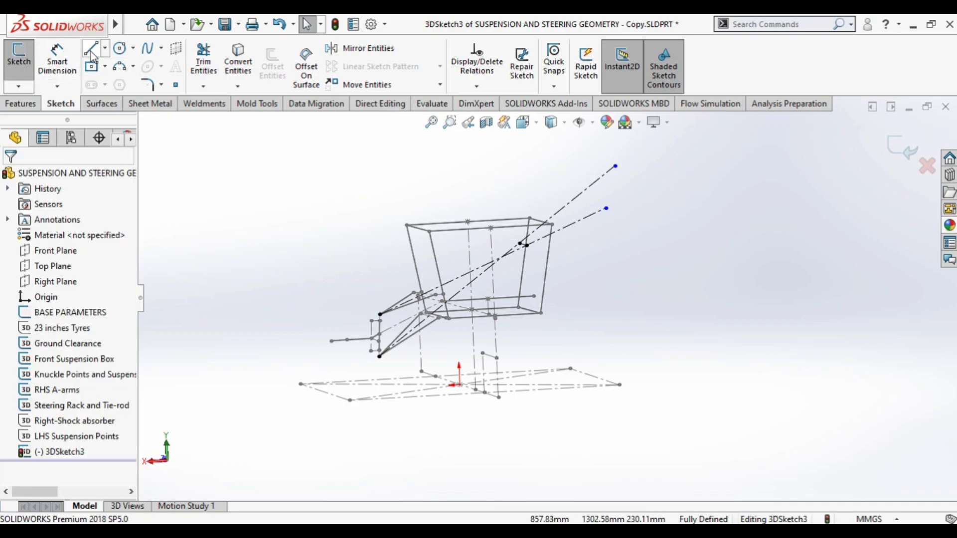
Step: Show 23 inches Tyres and draw a centerline from the connecting-line midpoint to the tyre bottom
{"action": "right_click", "coordinate": [57, 331]}
{"action": "left_click", "coordinate": [66, 286]}
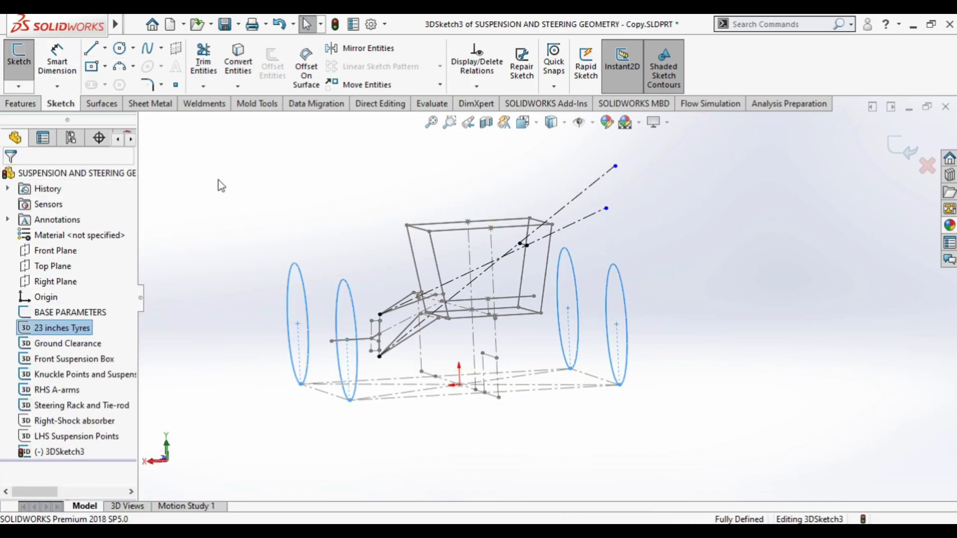
{"action": "left_click", "coordinate": [106, 49]}
{"action": "left_click", "coordinate": [120, 82]}
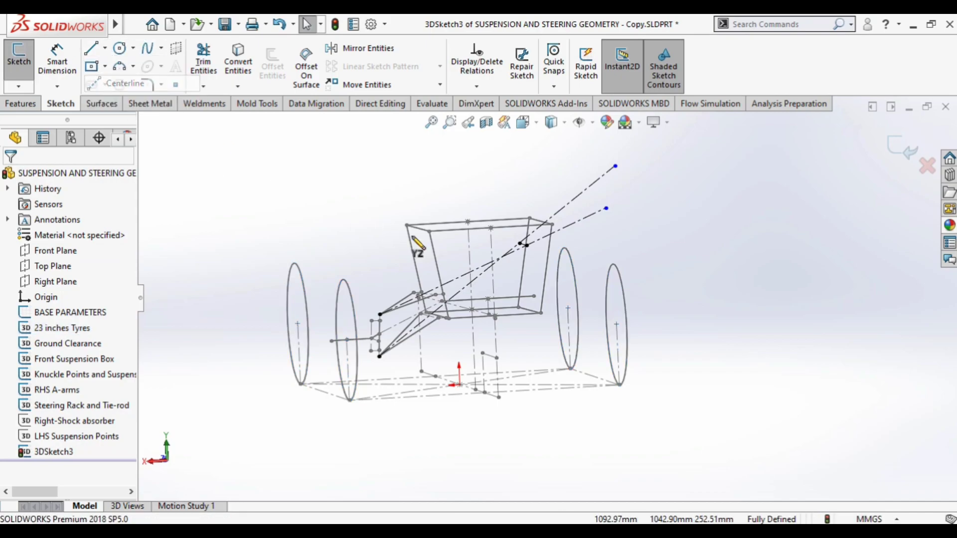
{"action": "middle_click_drag", "start_coordinate": [506, 261], "coordinate": [535, 283]}
{"action": "scroll", "coordinate": [590, 277], "scroll_direction": "up", "scroll_amount": 3}
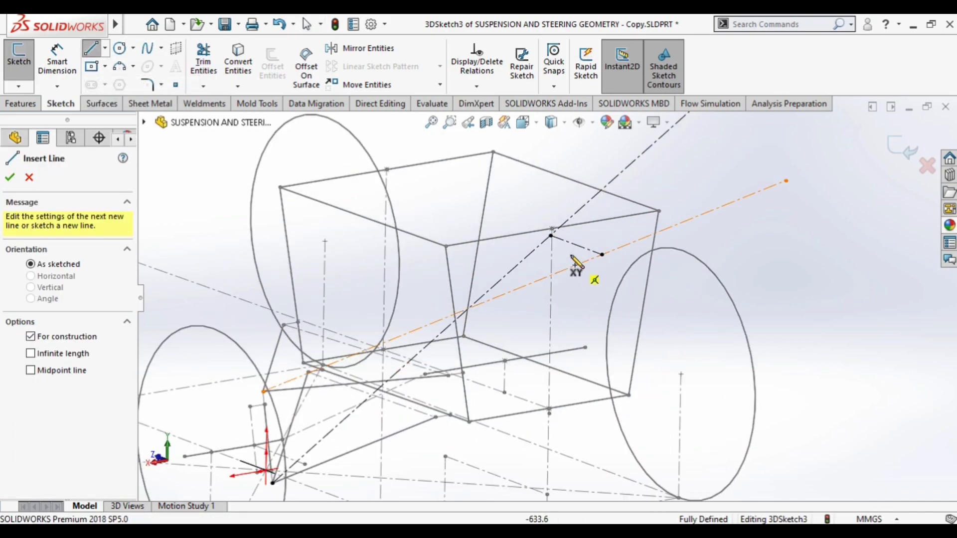
{"action": "left_click", "coordinate": [551, 236]}
{"action": "left_click", "coordinate": [576, 257]}
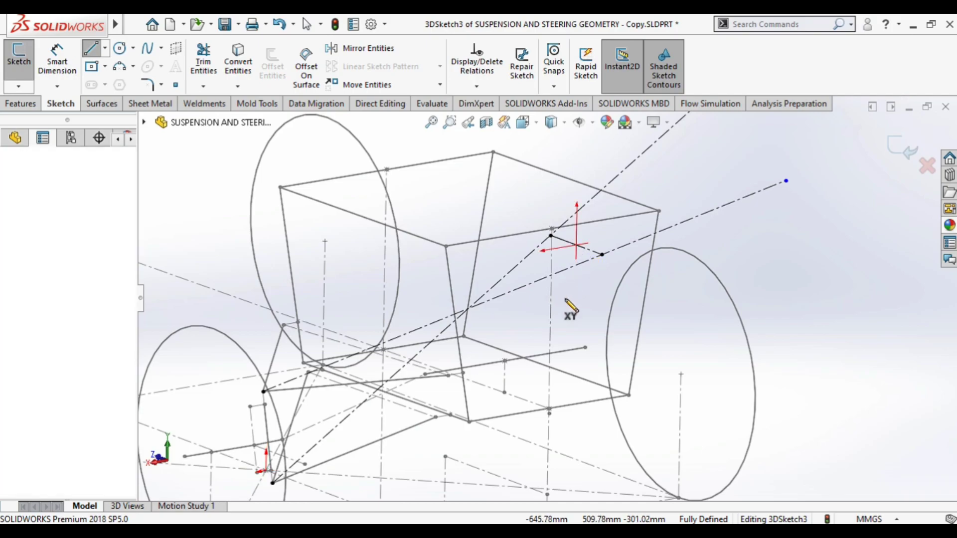
{"action": "scroll", "coordinate": [570, 309], "scroll_direction": "down", "scroll_amount": 3}
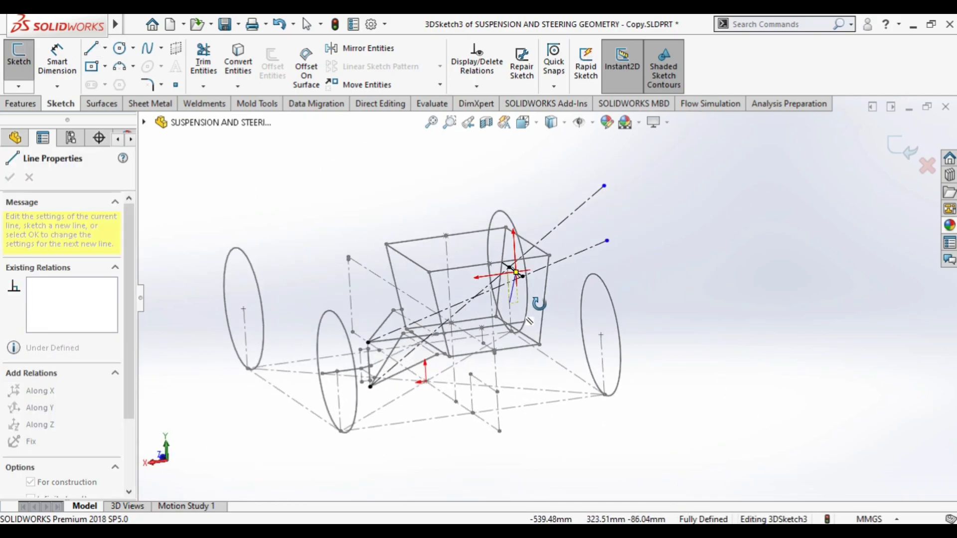
{"action": "middle_click_drag", "start_coordinate": [557, 311], "coordinate": [538, 299]}
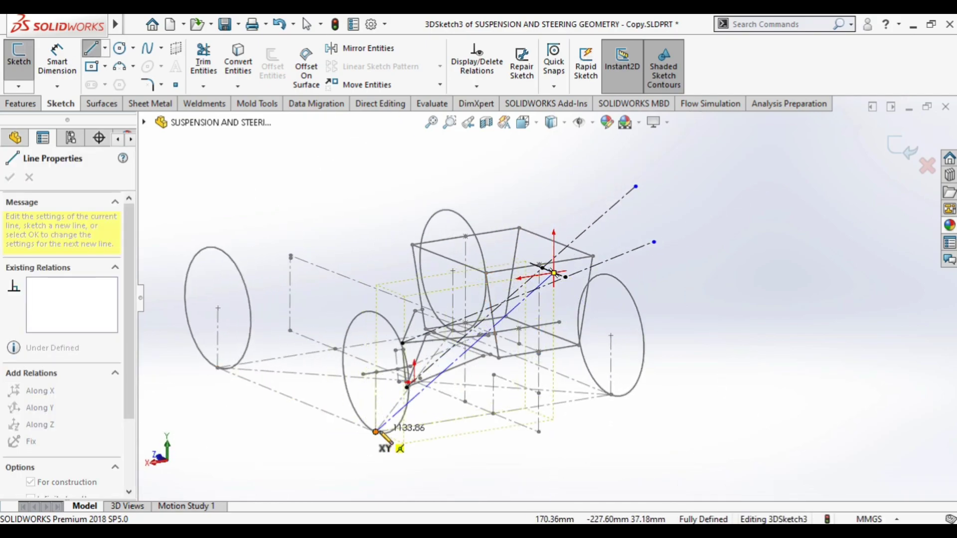
{"action": "left_click", "coordinate": [375, 431]}
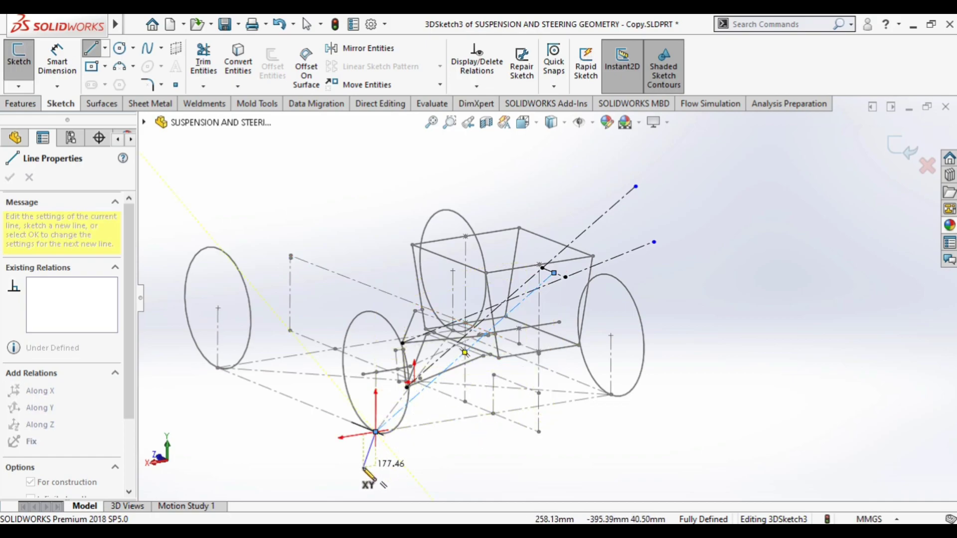
{"action": "key", "text": "Escape"}
{"action": "scroll", "coordinate": [489, 426], "scroll_direction": "up", "scroll_amount": 3}
{"action": "middle_click_drag", "start_coordinate": [489, 426], "coordinate": [499, 408]}
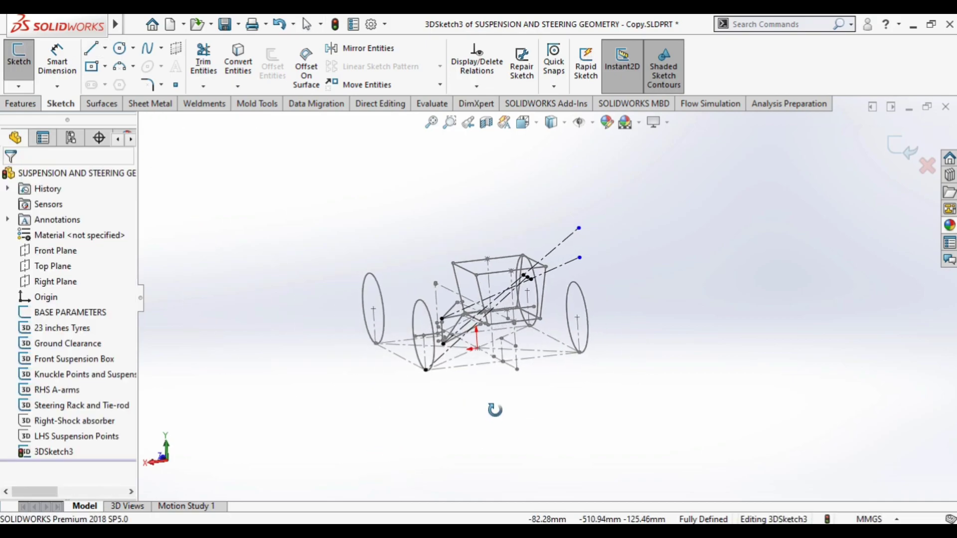
Step: In Back view, clear For construction on the diagonal line, then inspect the instant centre point
{"action": "key", "text": "ctrl+2"}
{"action": "scroll", "coordinate": [507, 380], "scroll_direction": "down", "scroll_amount": 5}
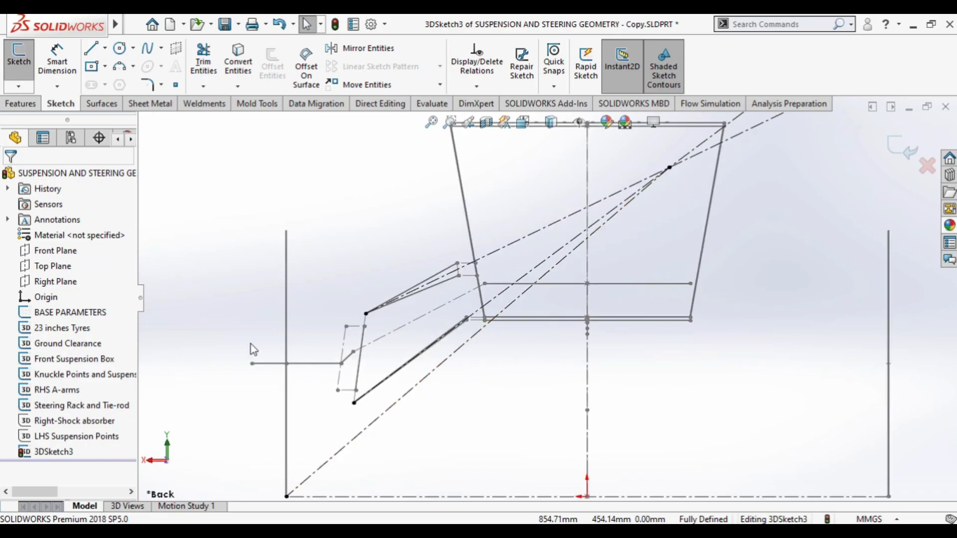
{"action": "left_click", "coordinate": [360, 433]}
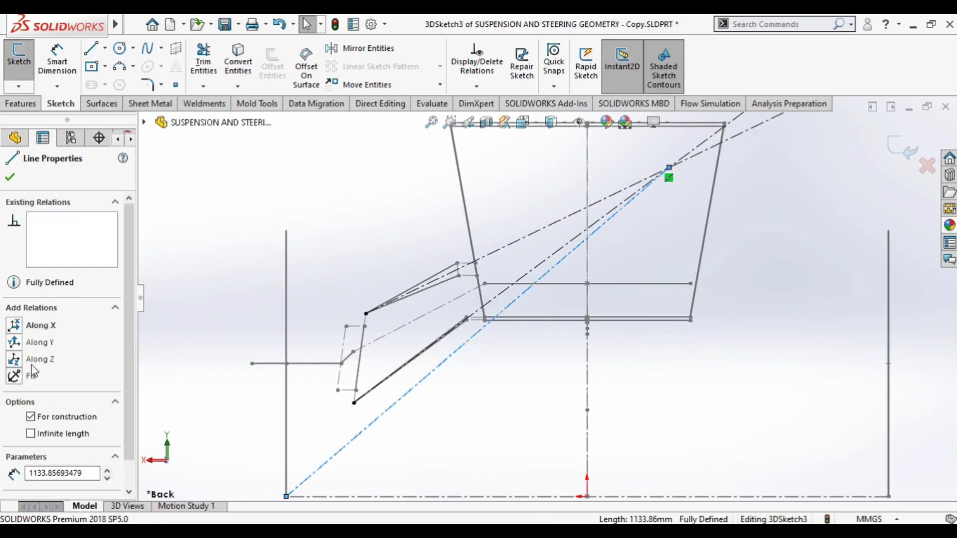
{"action": "left_click", "coordinate": [59, 416]}
{"action": "left_click", "coordinate": [327, 294]}
{"action": "scroll", "coordinate": [404, 314], "scroll_direction": "up", "scroll_amount": 3}
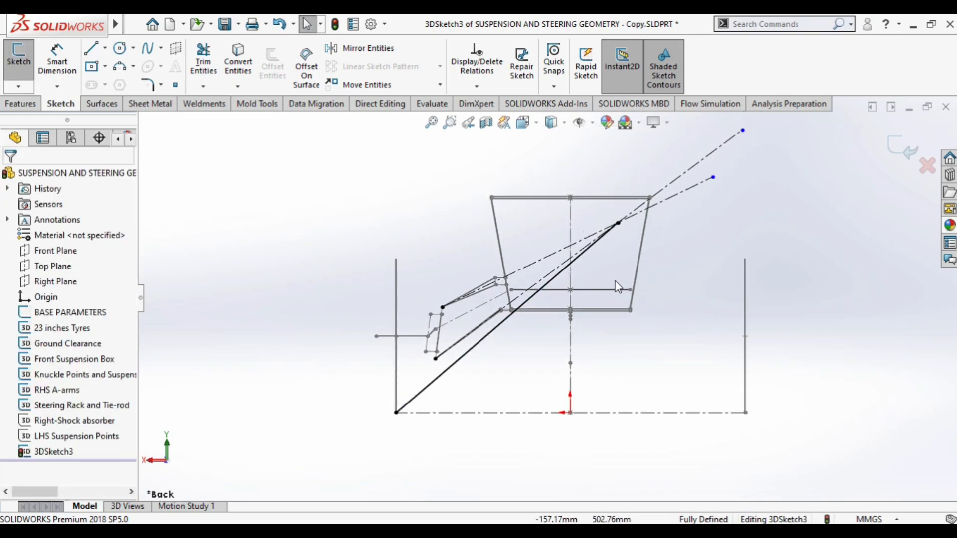
{"action": "left_click", "coordinate": [472, 350]}
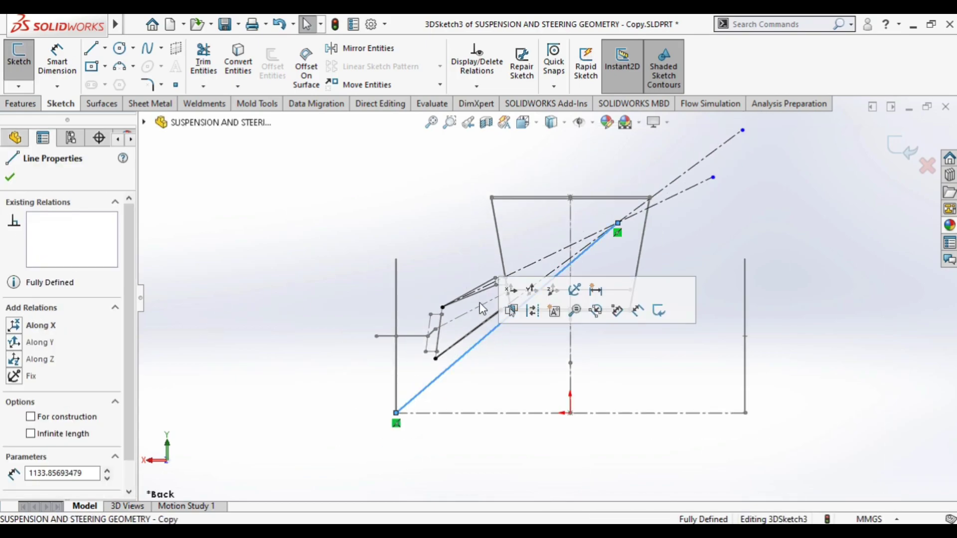
{"action": "left_click", "coordinate": [490, 393]}
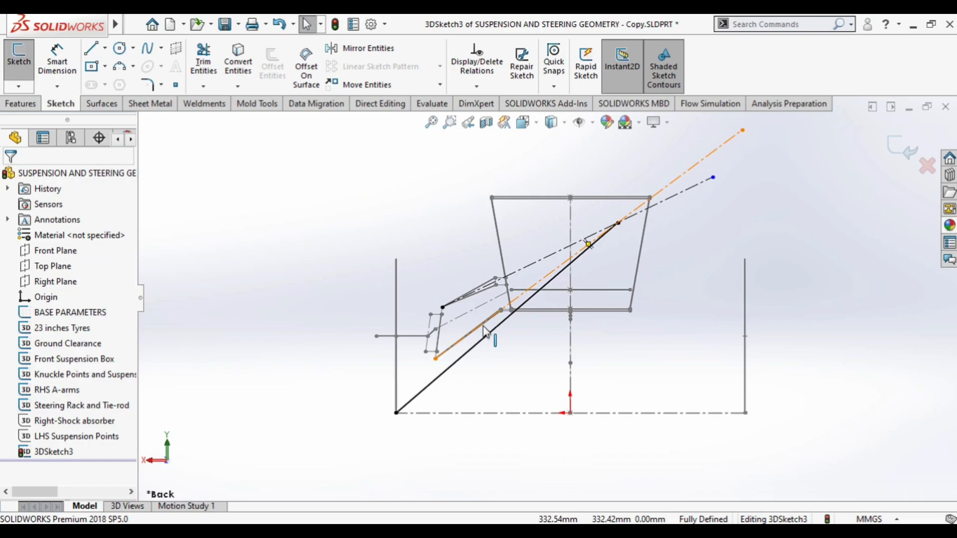
{"action": "scroll", "coordinate": [616, 248], "scroll_direction": "up", "scroll_amount": 2}
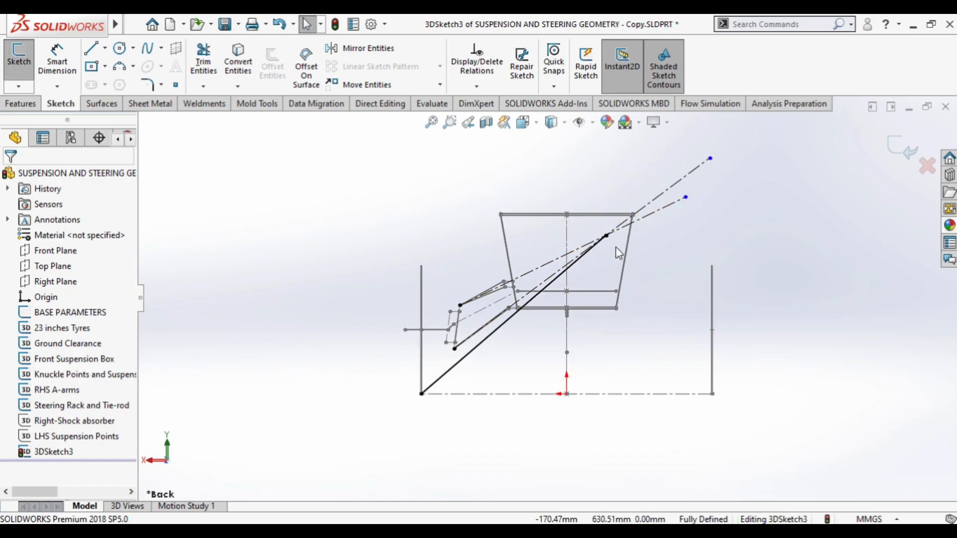
{"action": "middle_click_drag", "start_coordinate": [639, 271], "coordinate": [575, 274], "text": "ctrl"}
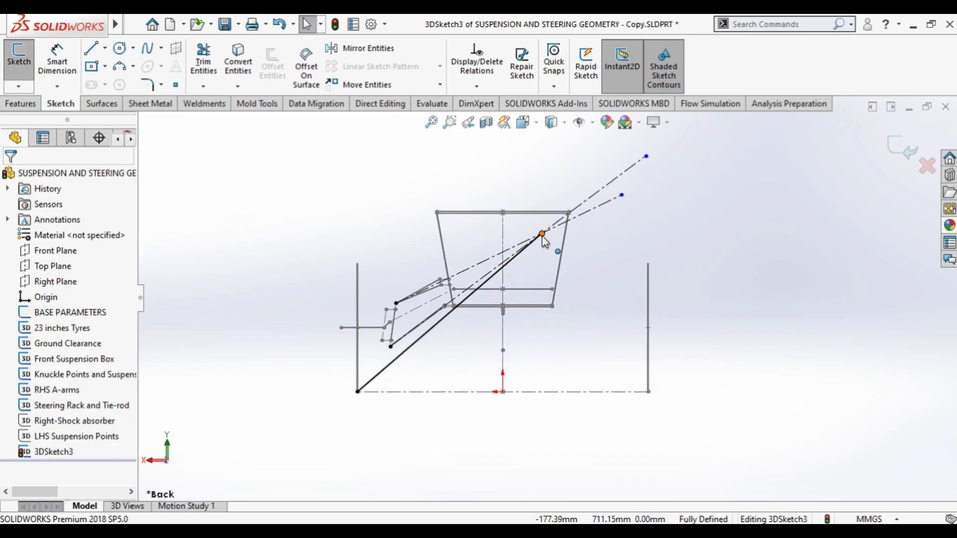
{"action": "left_click", "coordinate": [545, 238]}
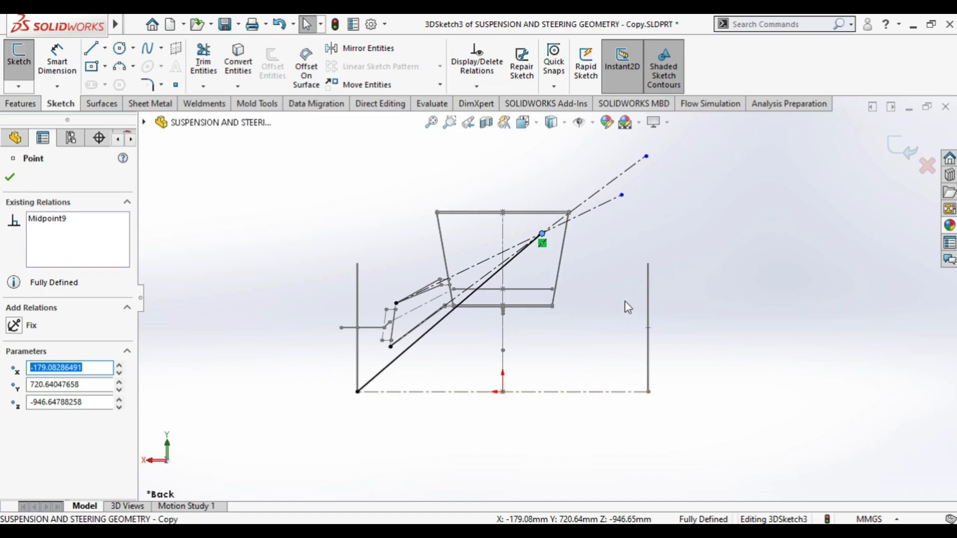
{"action": "left_click", "coordinate": [741, 314]}
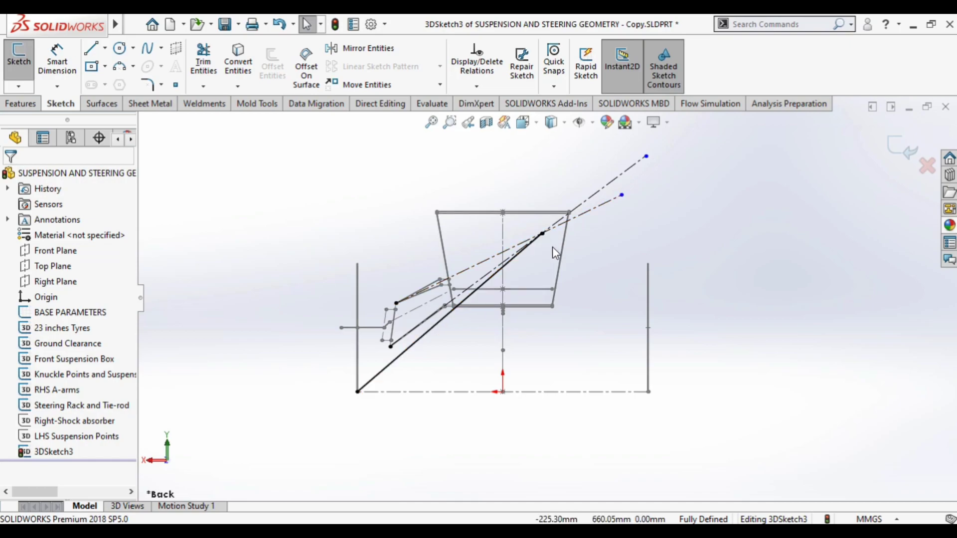
{"action": "scroll", "coordinate": [625, 301], "scroll_direction": "up", "scroll_amount": 2}
{"action": "mouse_move", "coordinate": [624, 302]}
{"action": "middle_mouse_down"}
{"action": "mouse_move", "coordinate": [563, 406]}
{"action": "mouse_move", "coordinate": [607, 411]}
{"action": "middle_mouse_up"}
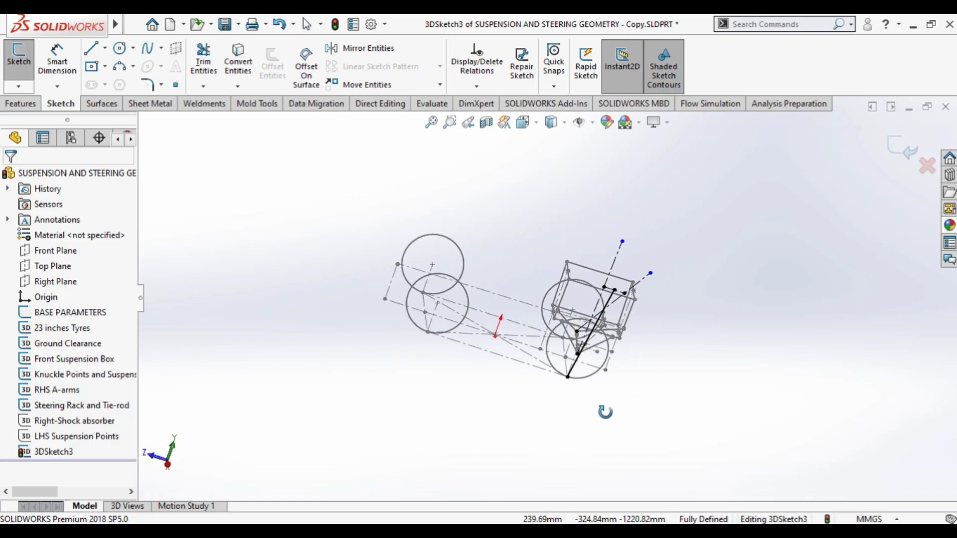
{"action": "scroll", "coordinate": [636, 288], "scroll_direction": "down", "scroll_amount": 2}
{"action": "mouse_move", "coordinate": [636, 288]}
{"action": "middle_mouse_down"}
{"action": "mouse_move", "coordinate": [620, 387]}
{"action": "mouse_move", "coordinate": [622, 312]}
{"action": "mouse_move", "coordinate": [532, 278]}
{"action": "middle_mouse_up"}
{"action": "scroll", "coordinate": [621, 312], "scroll_direction": "up", "scroll_amount": 2}
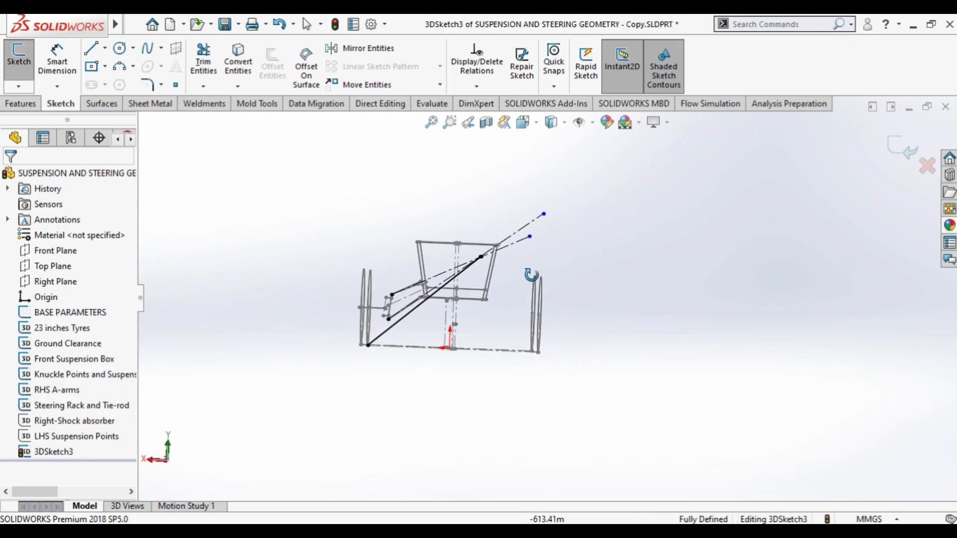